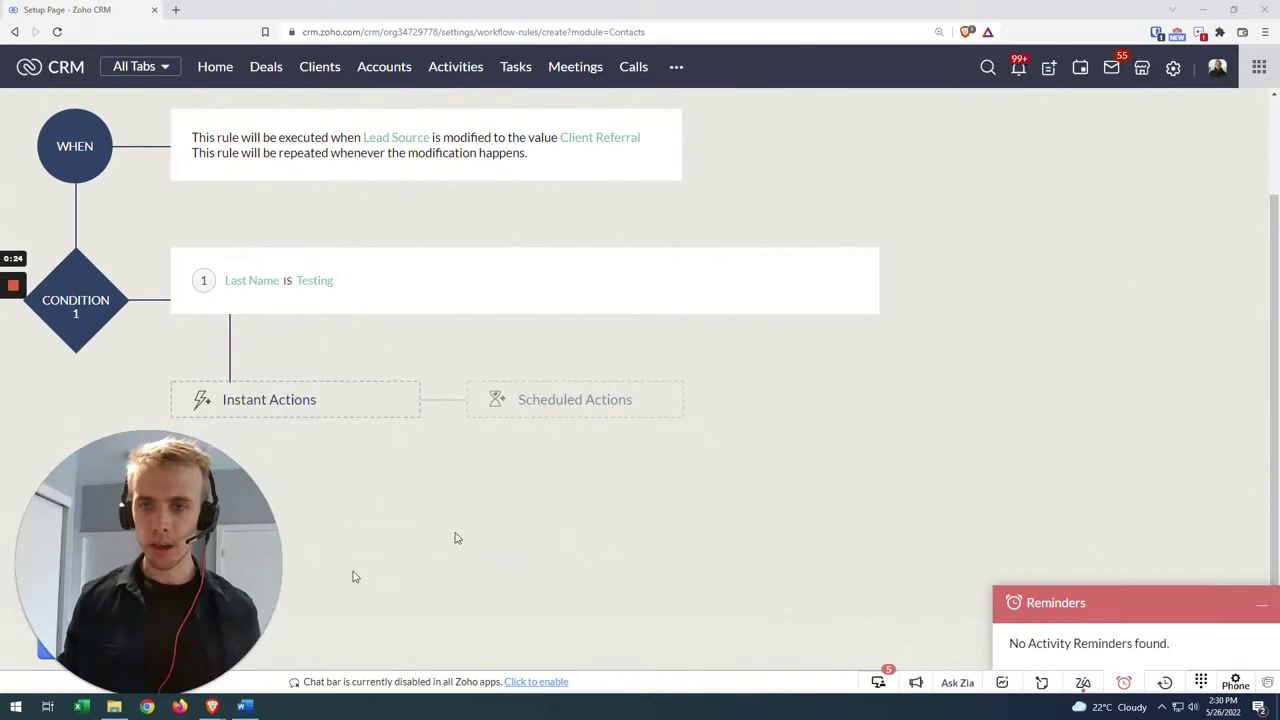
Review the Sample Workflow rule's trigger condition and its Client Referral value.
drag(200, 560, 1107, 197)
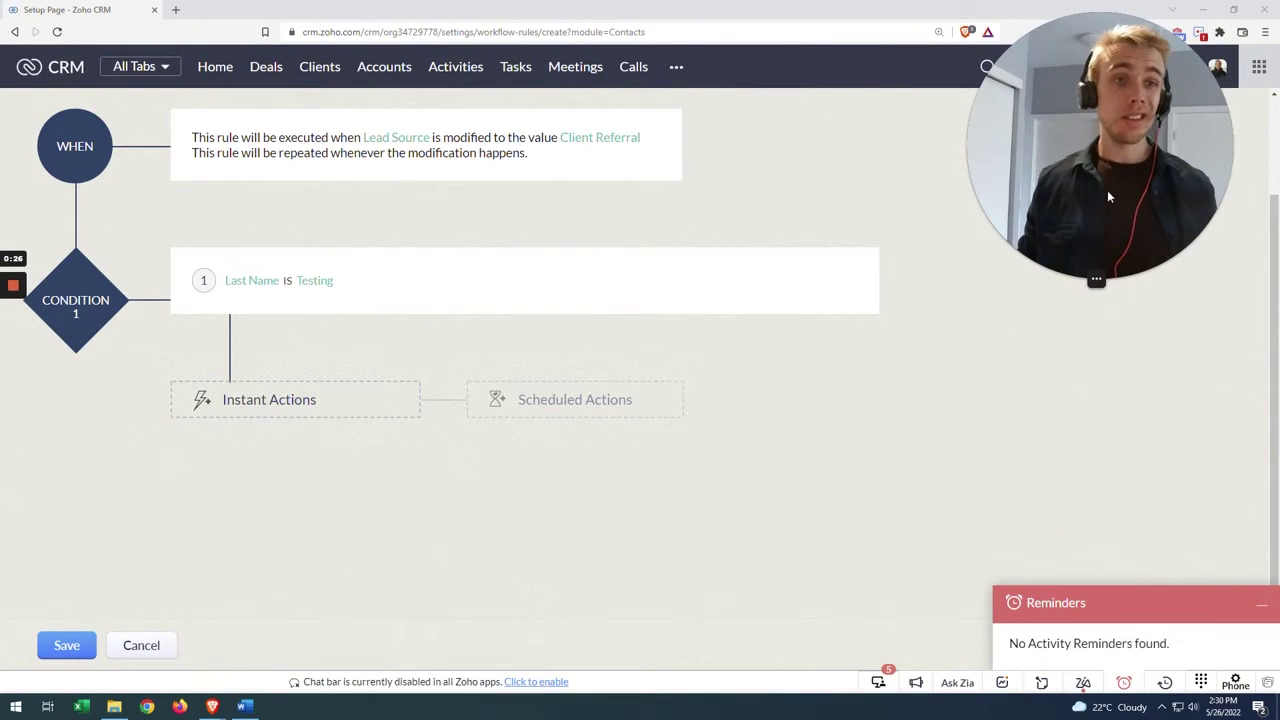
scroll(714, 457, up, 2)
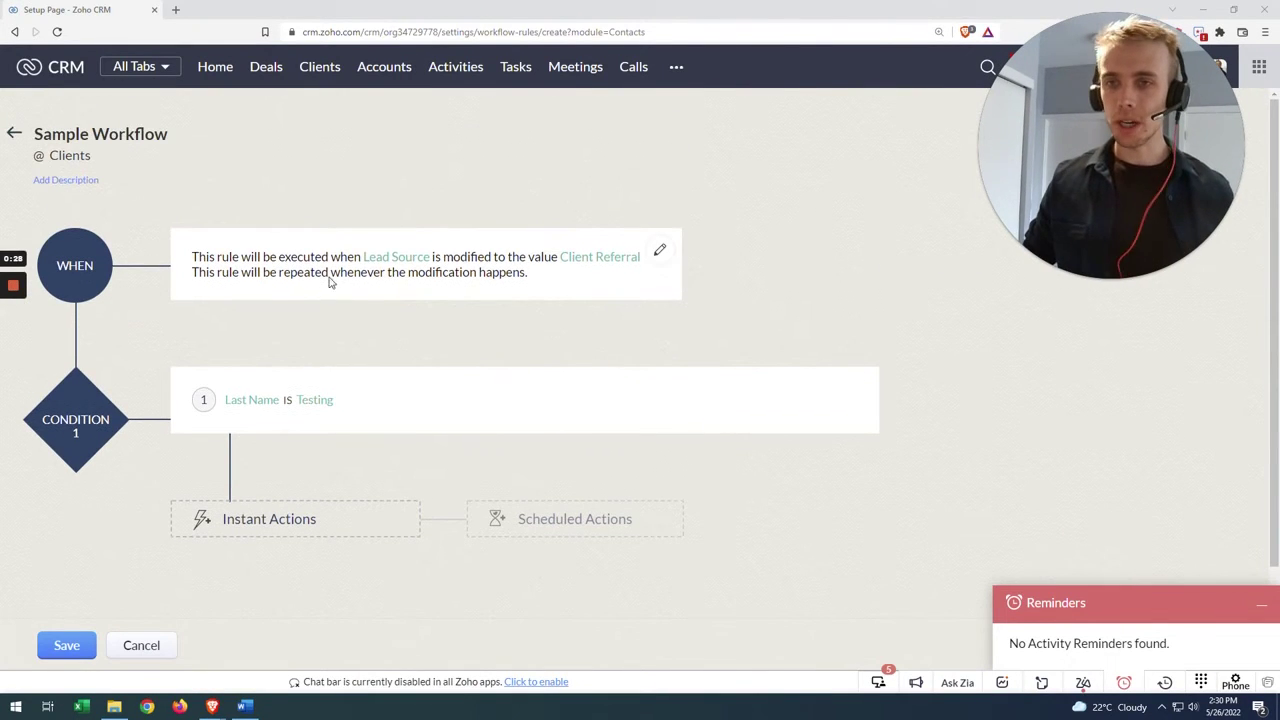
drag(321, 256, 361, 272)
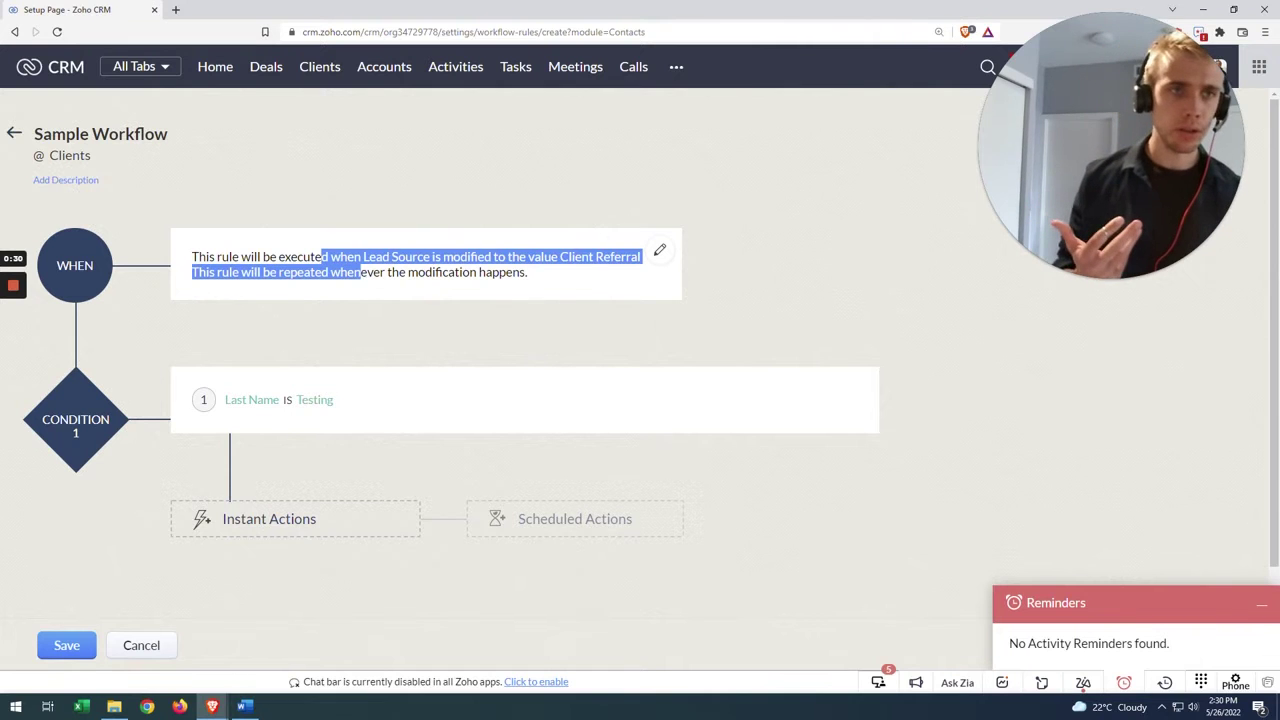
click(358, 322)
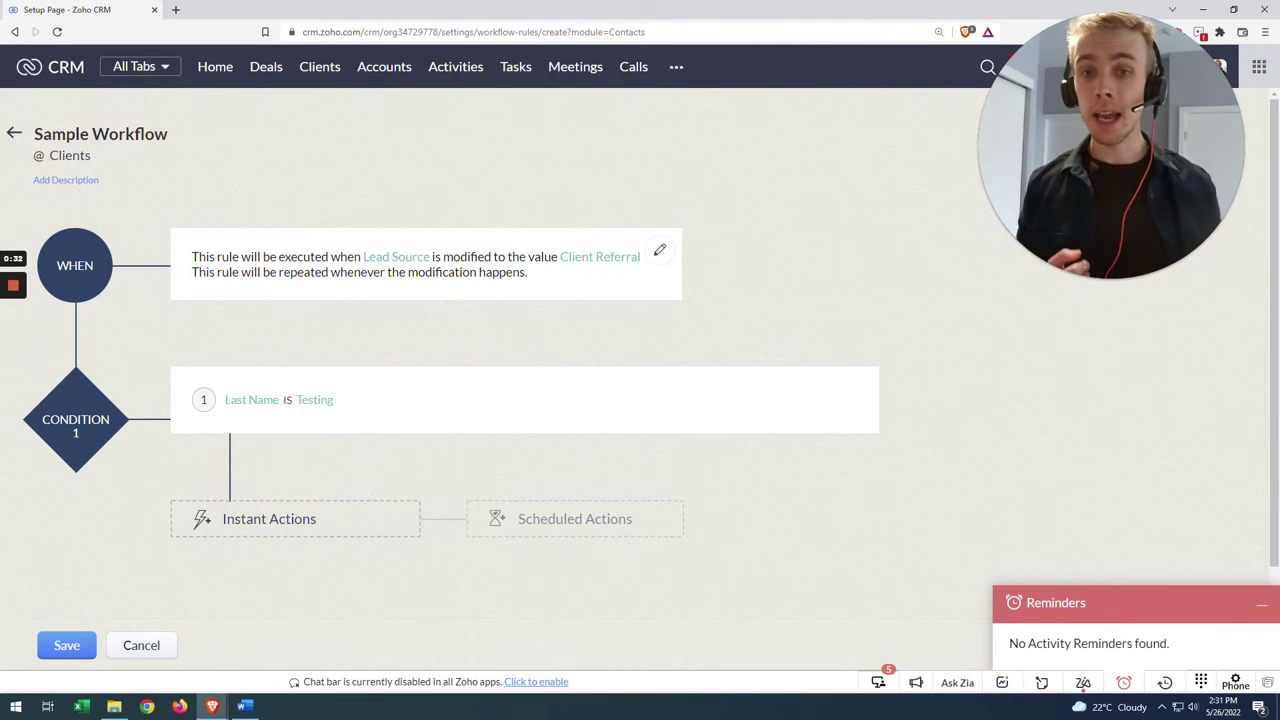
double_click(577, 256)
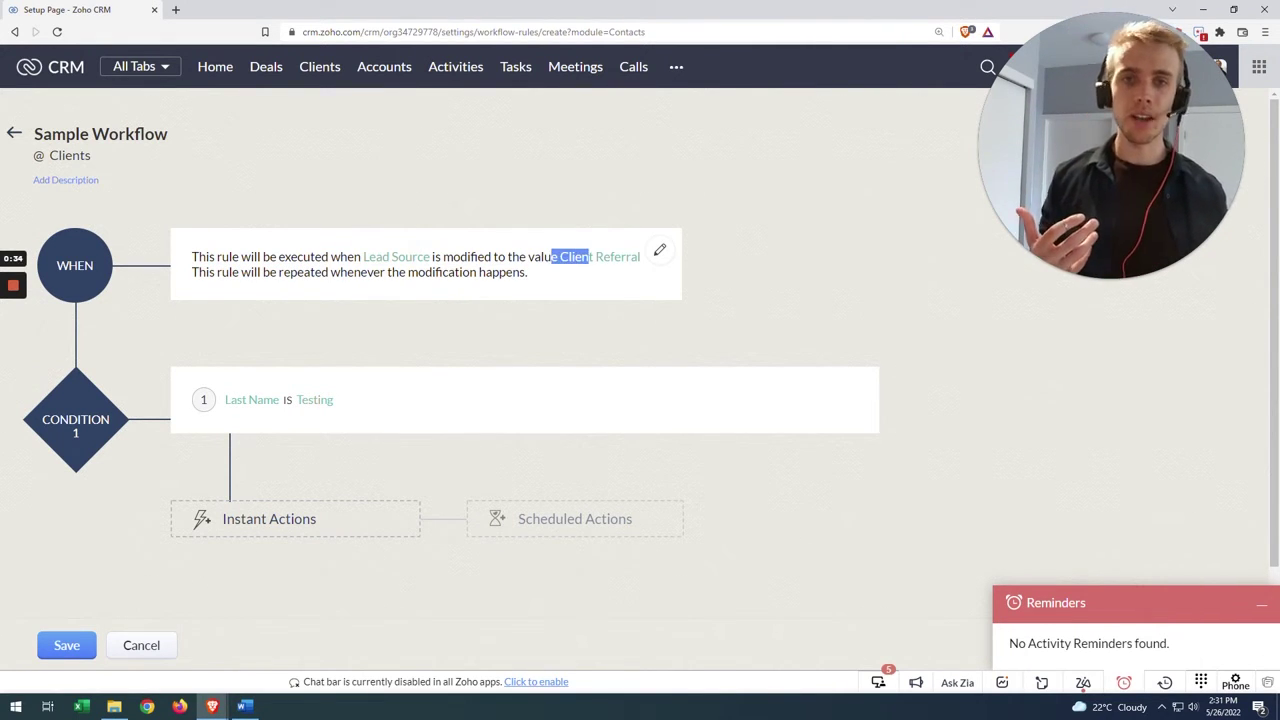
click(567, 288)
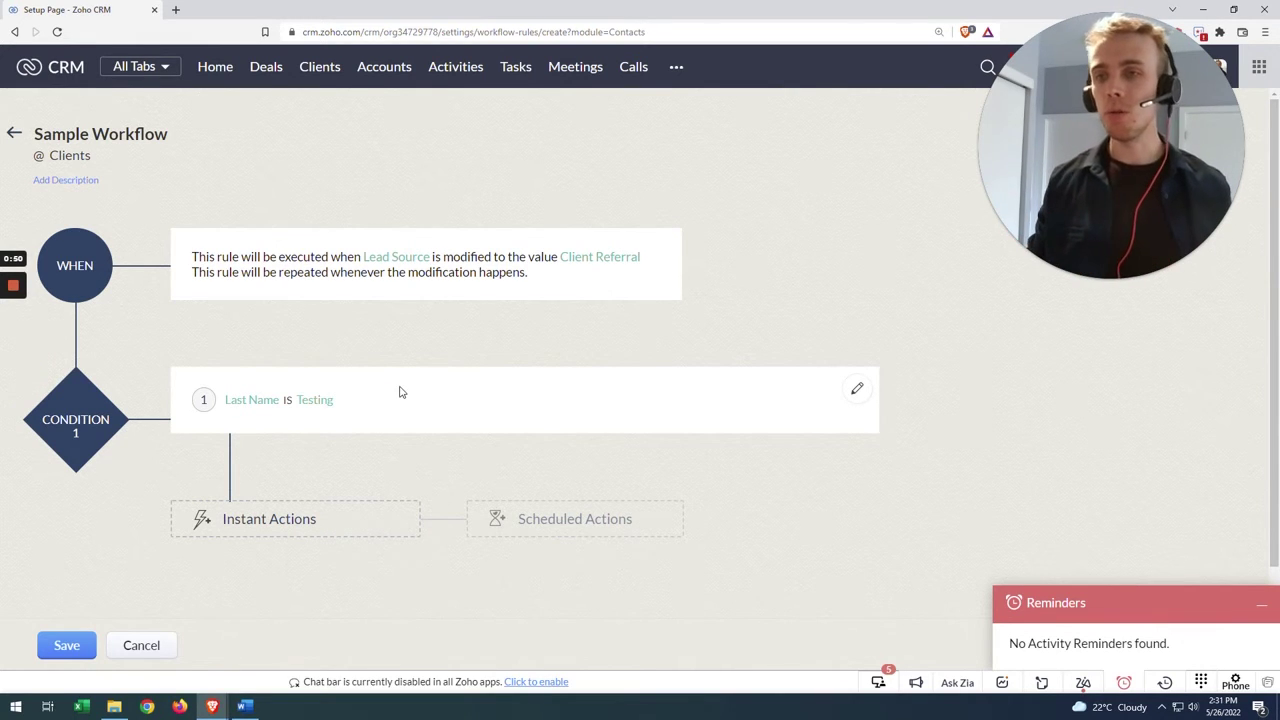
Bring up the Instant Actions menu for the rule's condition.
scroll(397, 391, down, 1)
scroll(386, 411, down, 1)
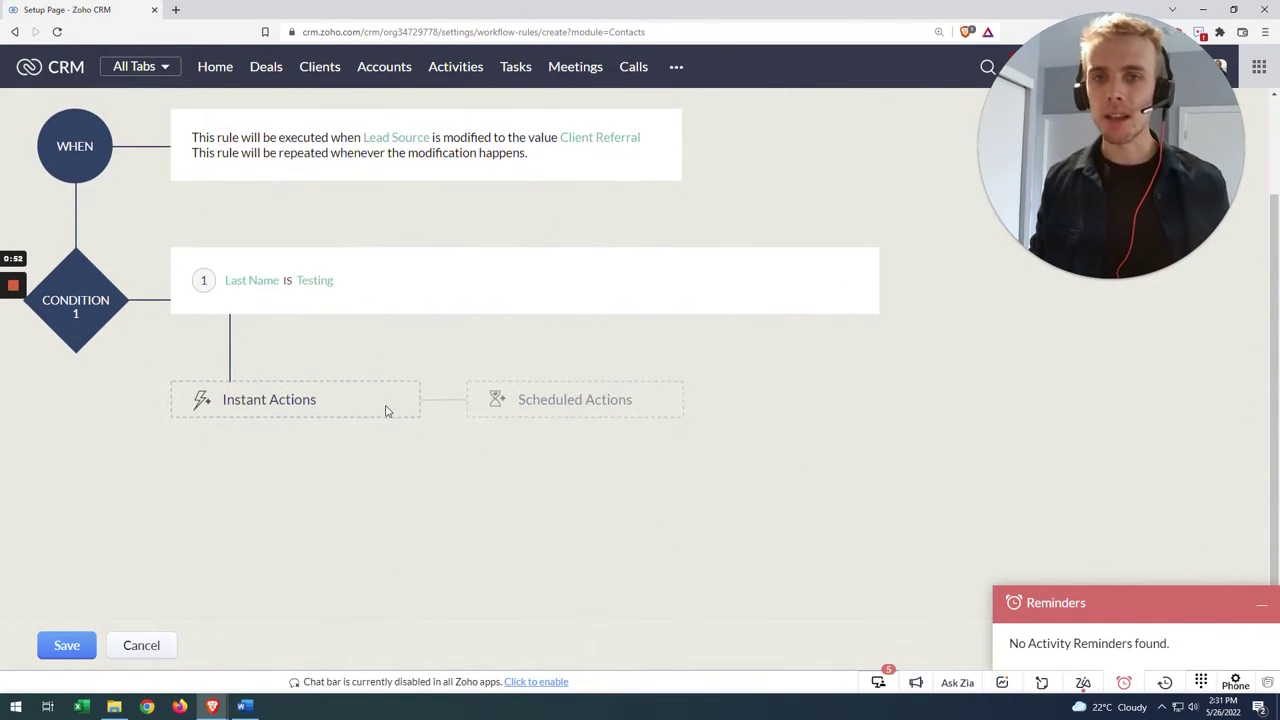
click(309, 408)
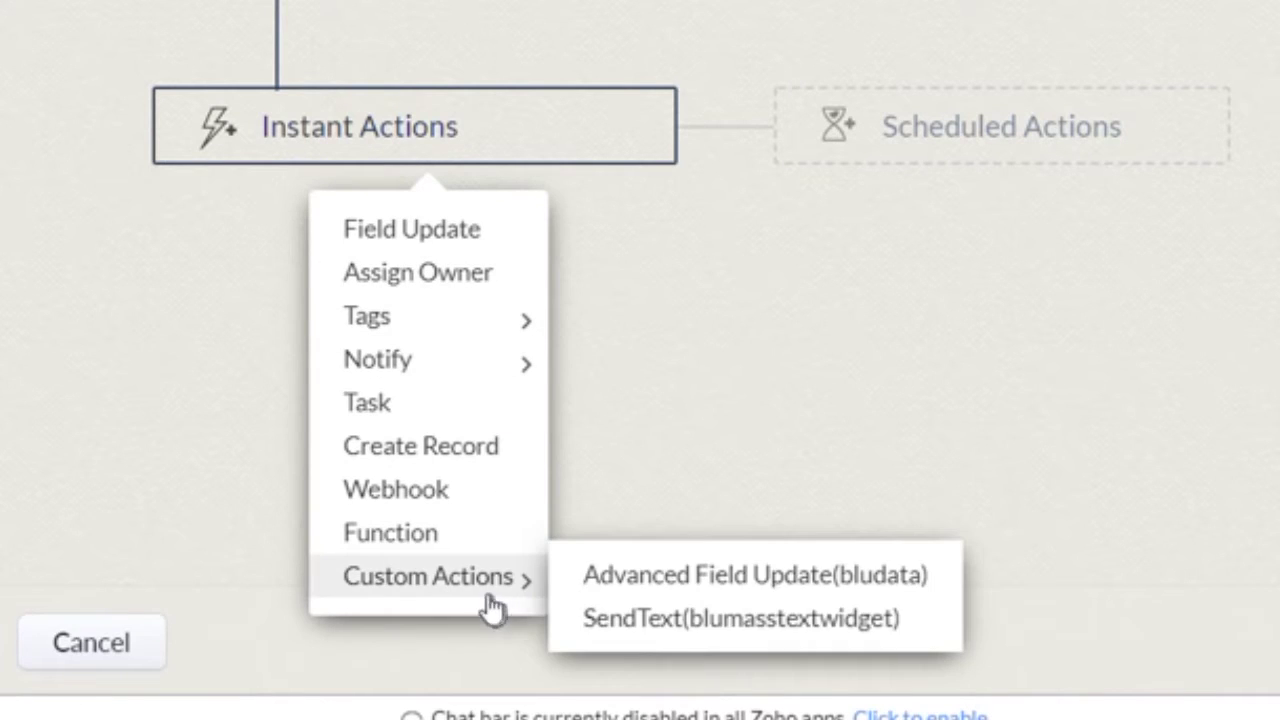
mouse_move(302, 613)
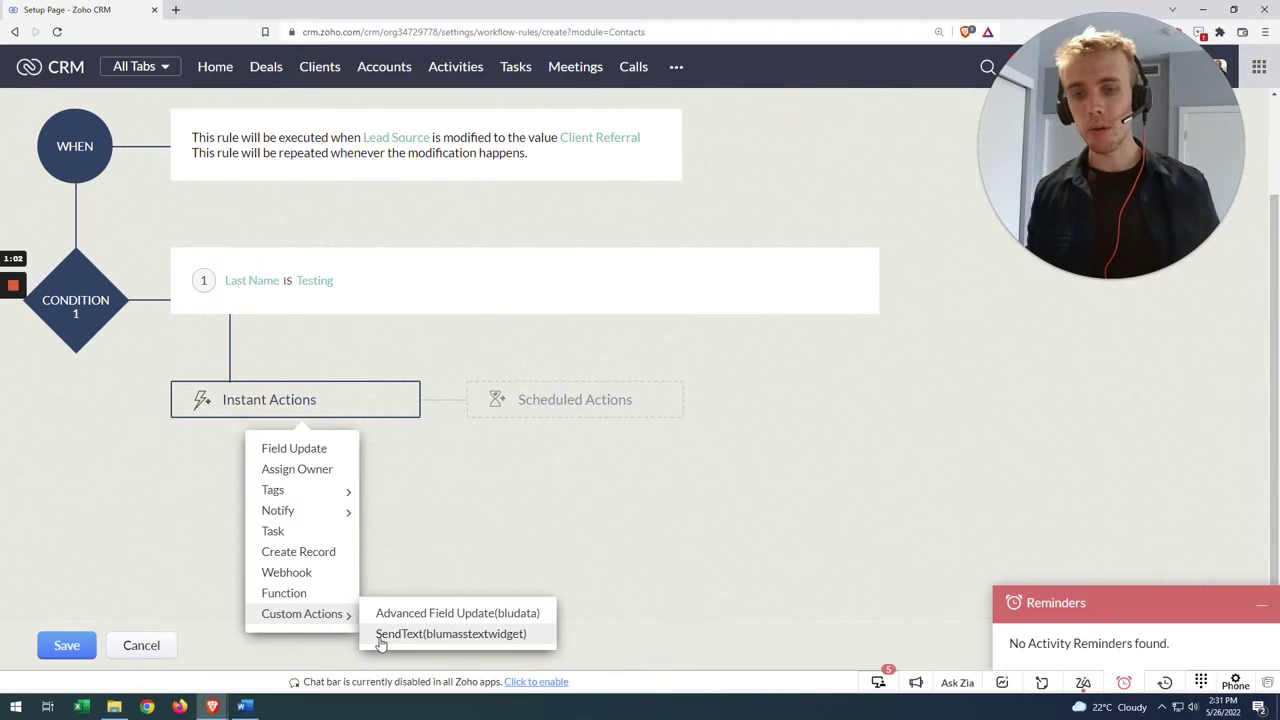
Add a SendText action with Client - Mobile and Client Referral - Mobile as recipients.
click(381, 636)
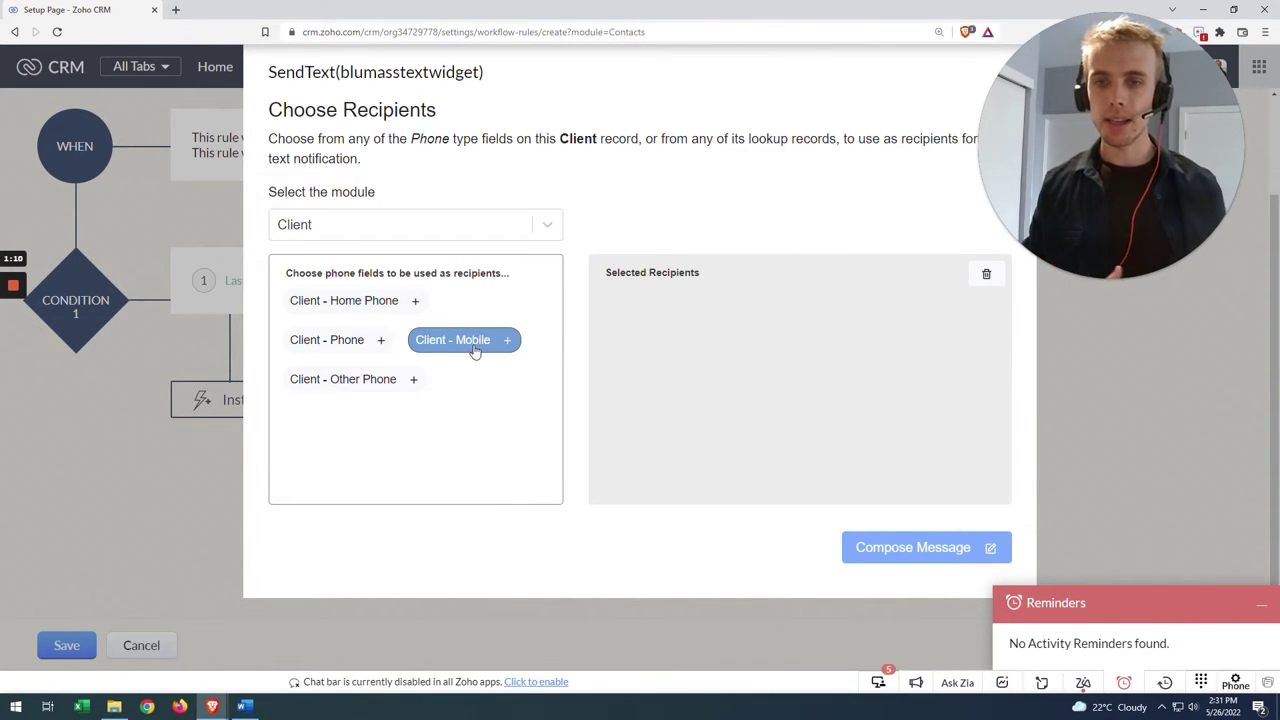
click(477, 341)
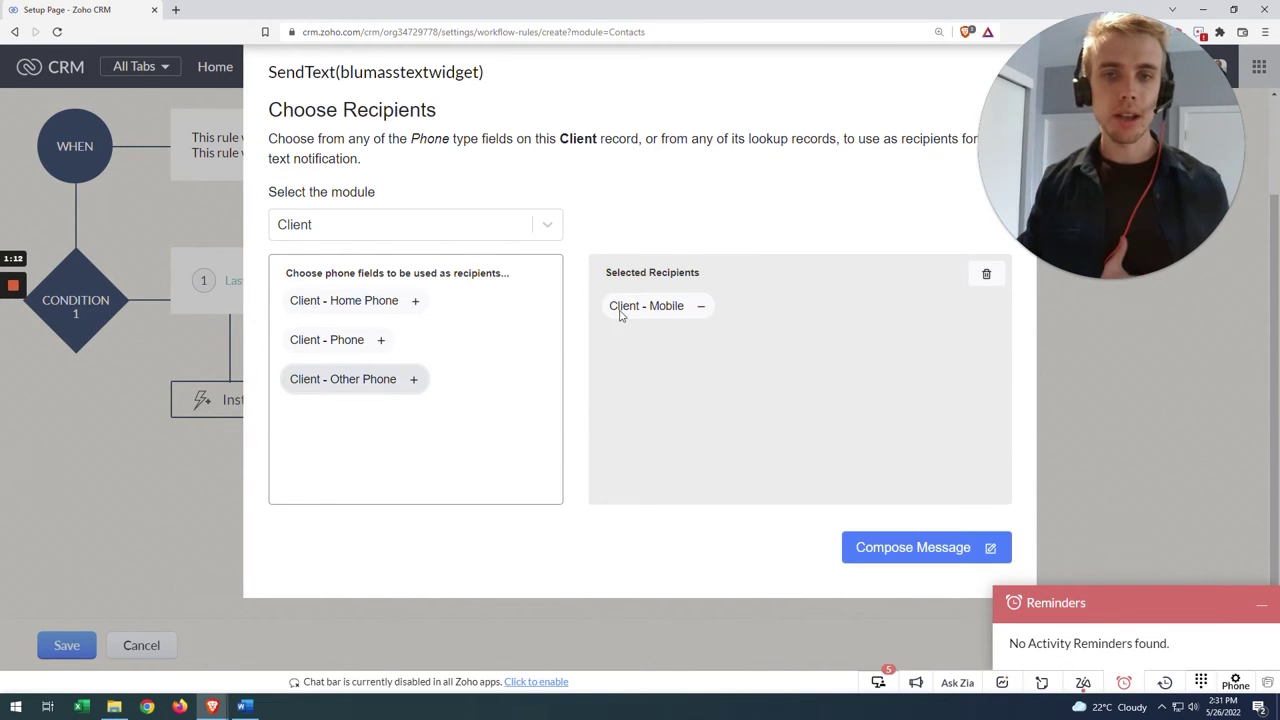
click(548, 226)
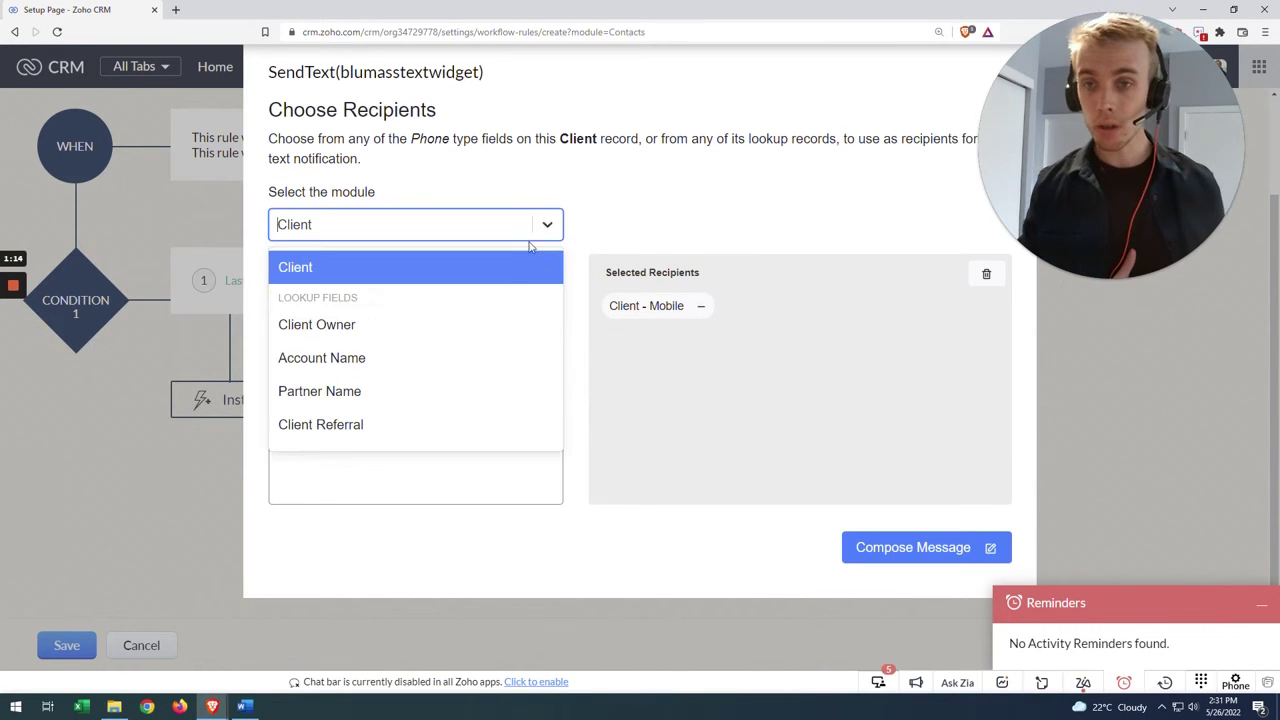
click(474, 428)
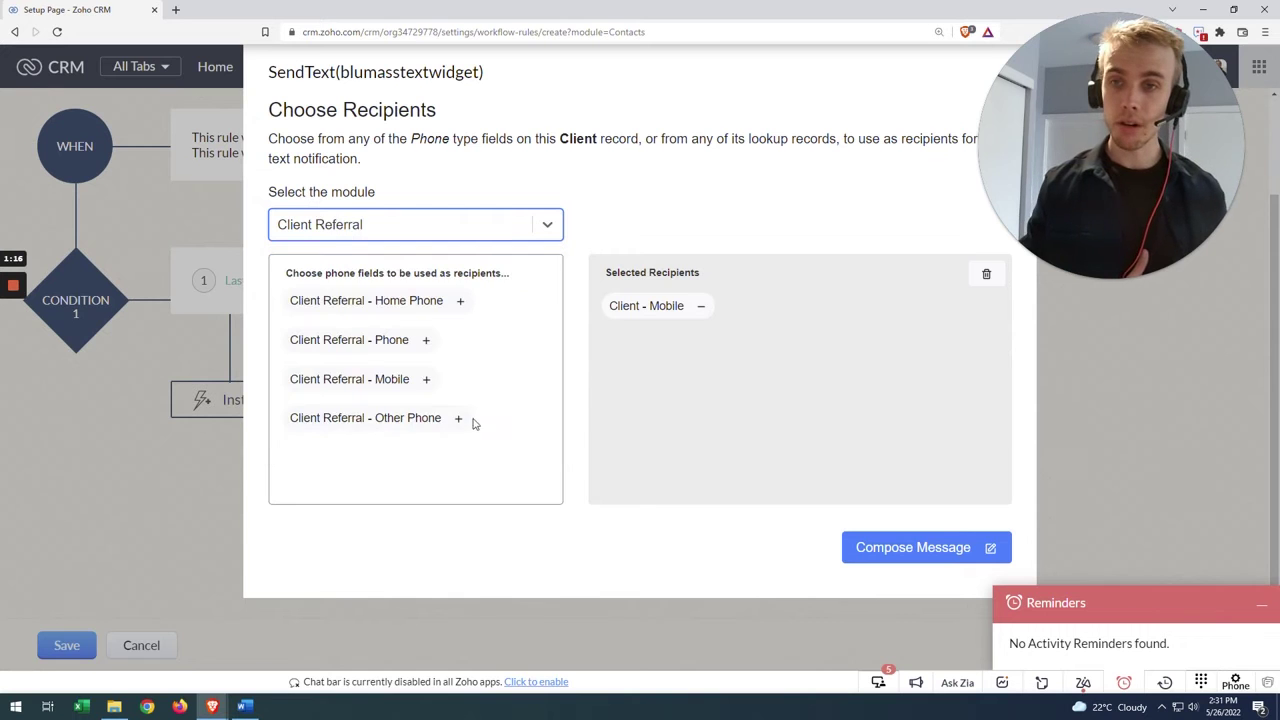
click(426, 379)
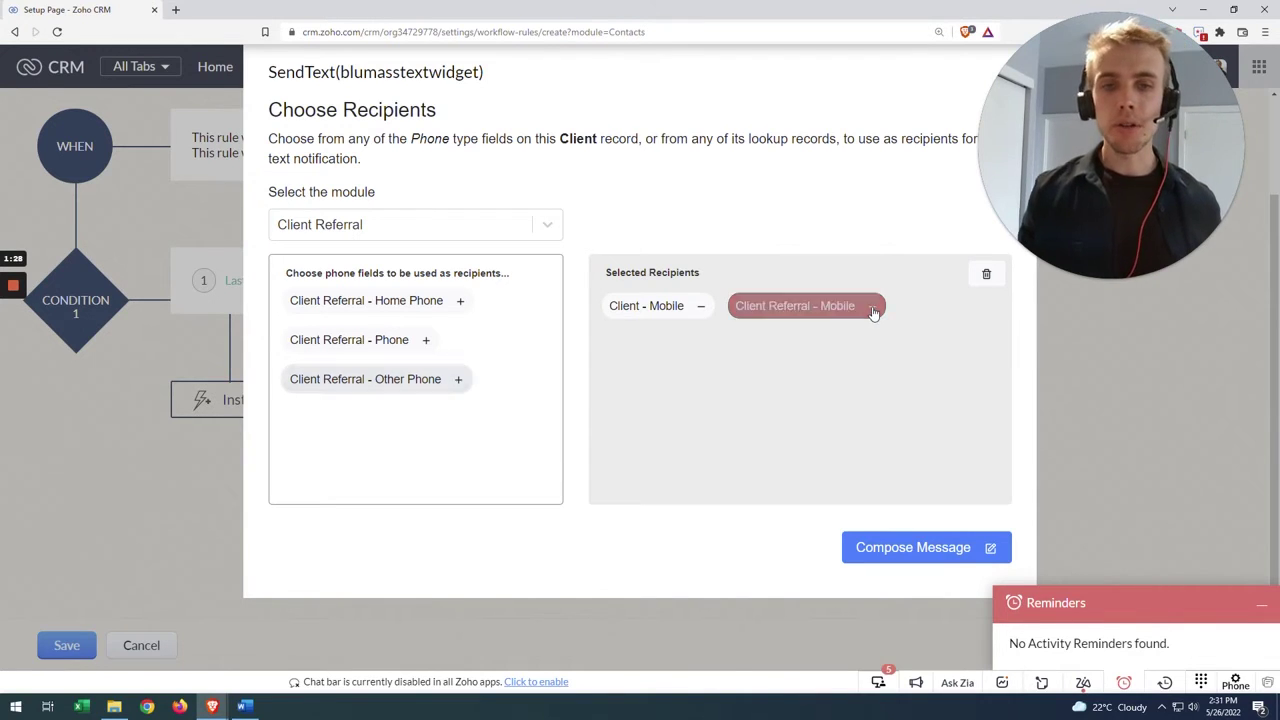
Drop Client Referral - Mobile from recipients and proceed to the message templates.
click(872, 308)
click(880, 548)
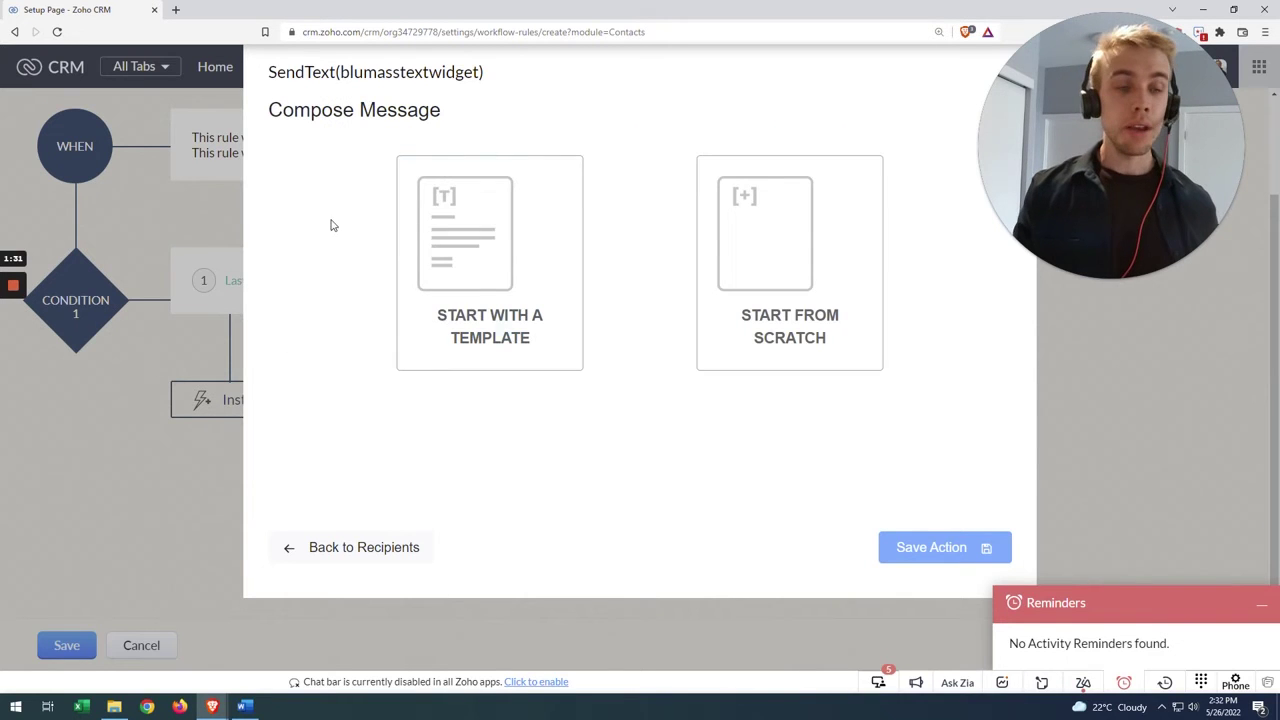
click(532, 281)
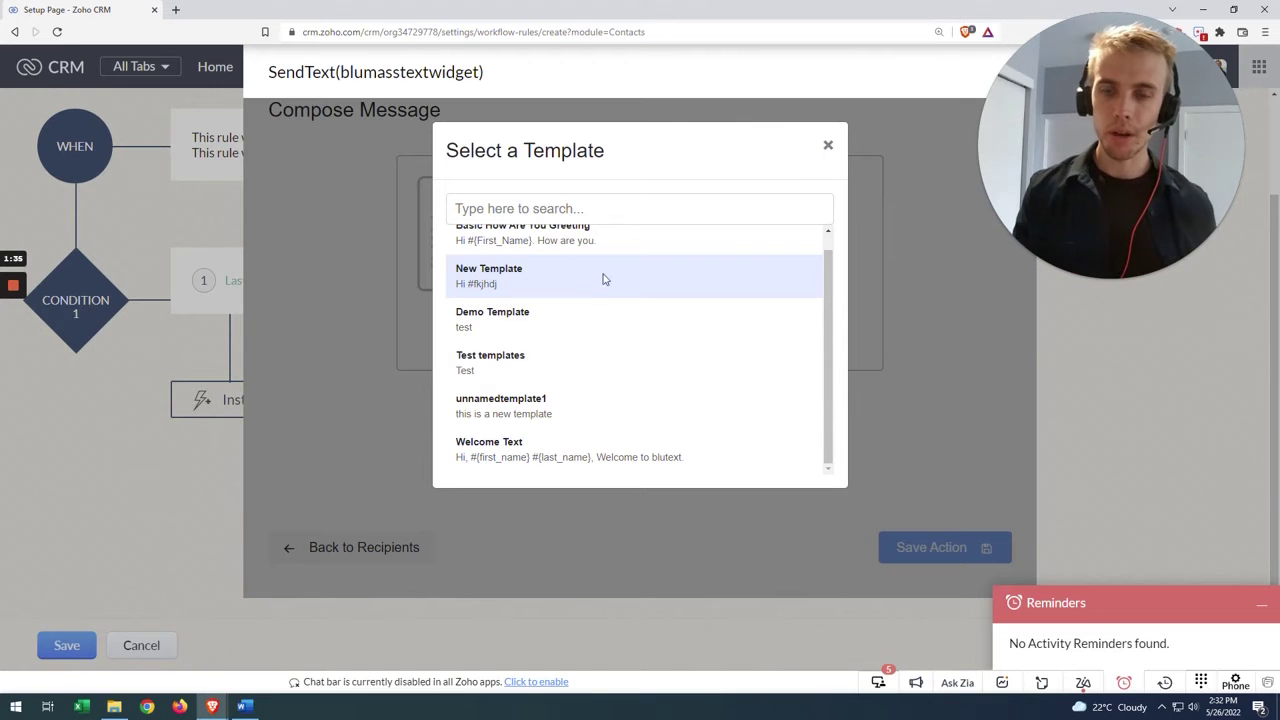
Start a blank message greeting the client with their First Name merge field.
click(828, 146)
click(758, 365)
text(Hi)
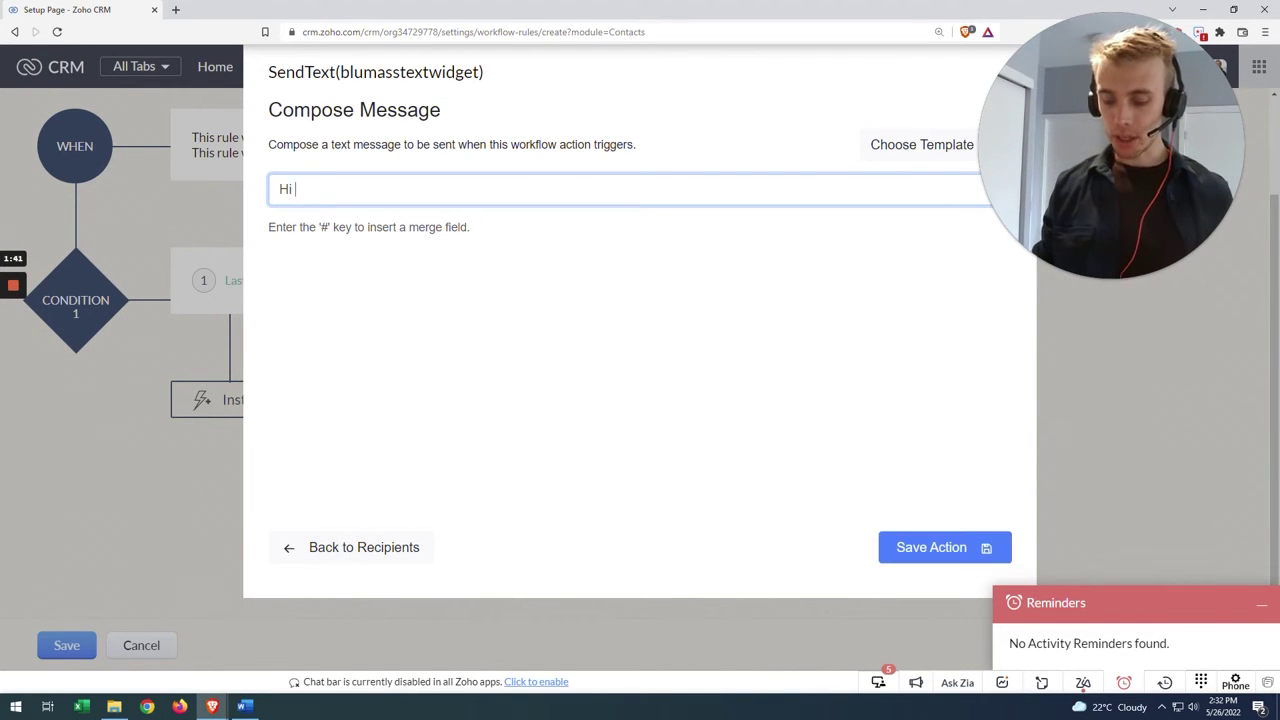
text(#)
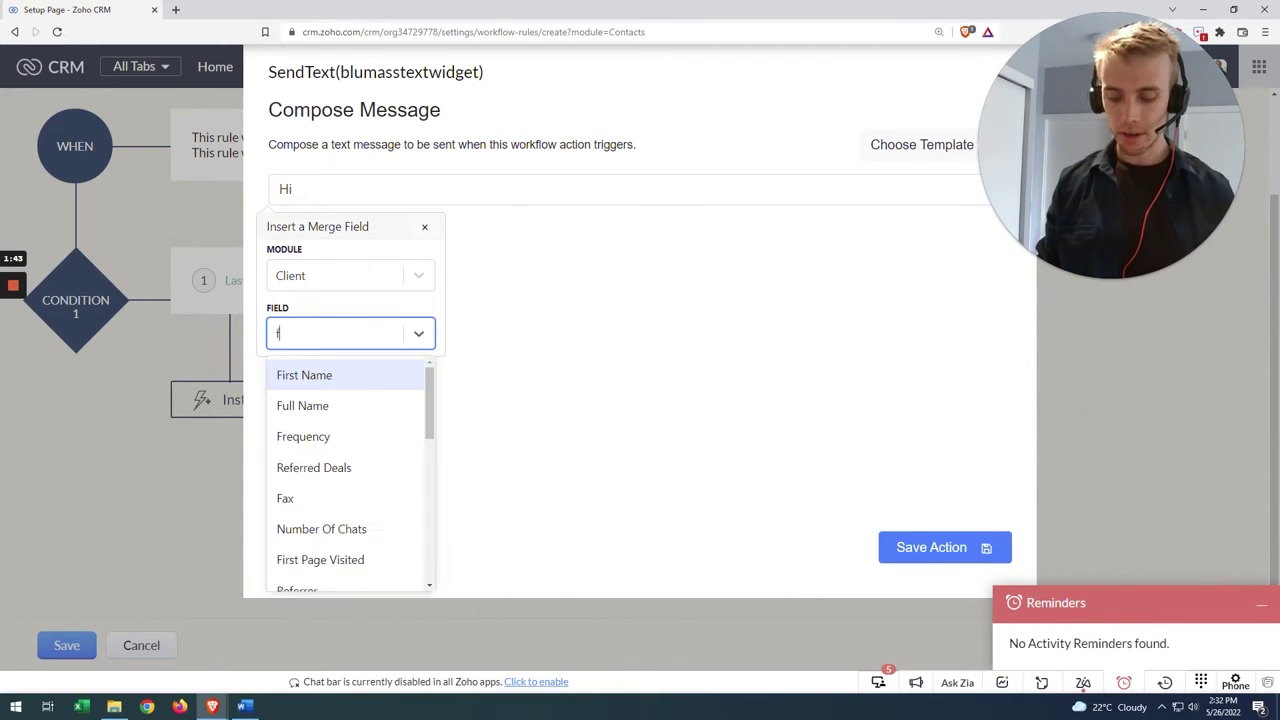
text(fir)
click(358, 378)
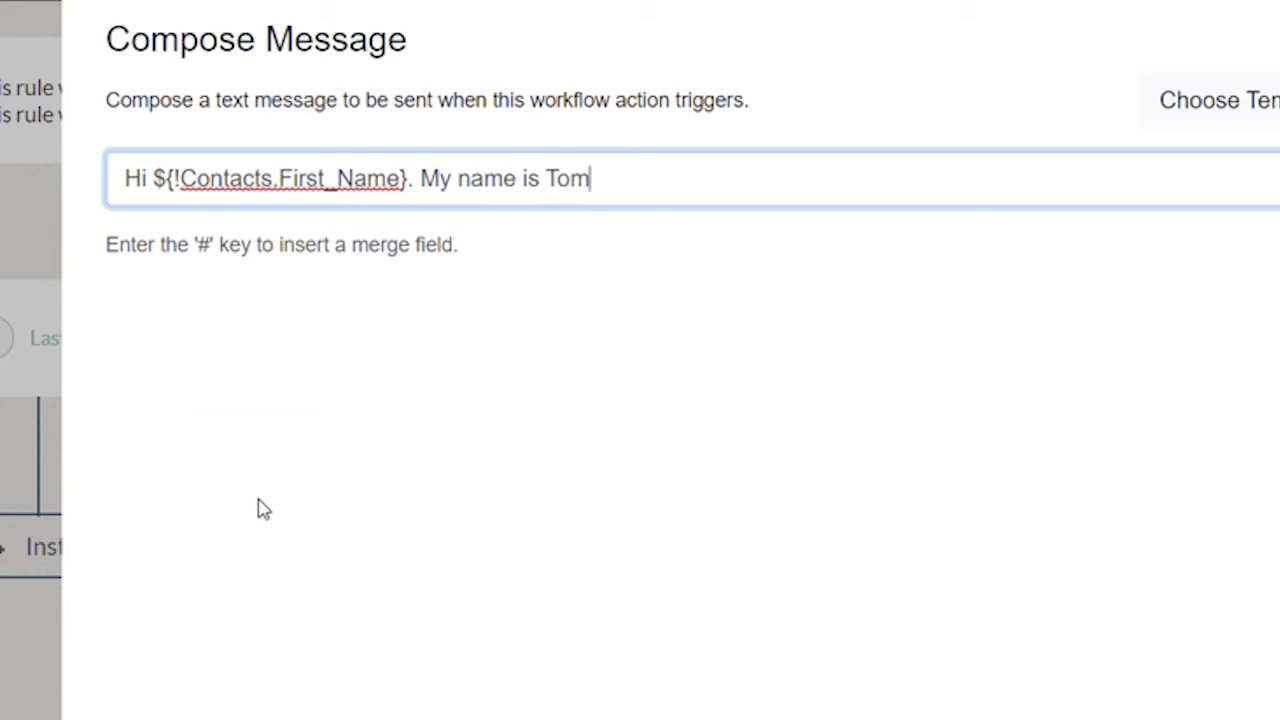
Insert the referrer's Client Referral First Name merge field into the message.
text(#)
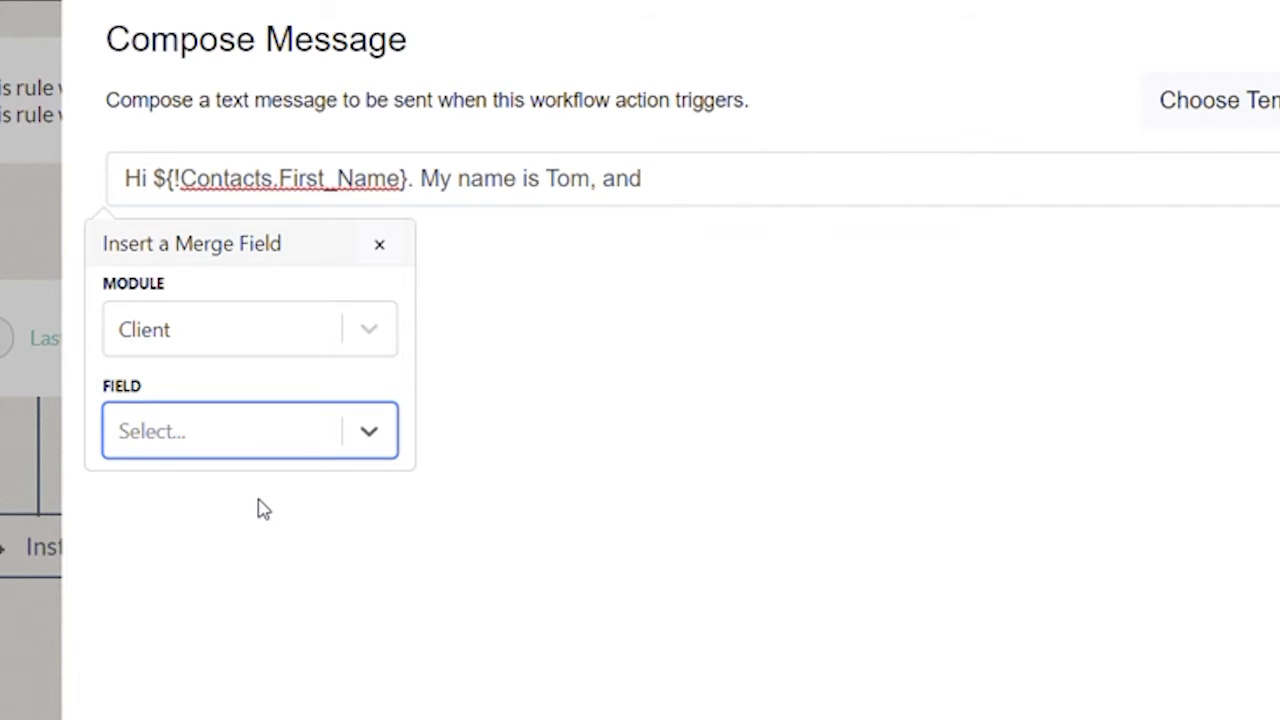
click(350, 340)
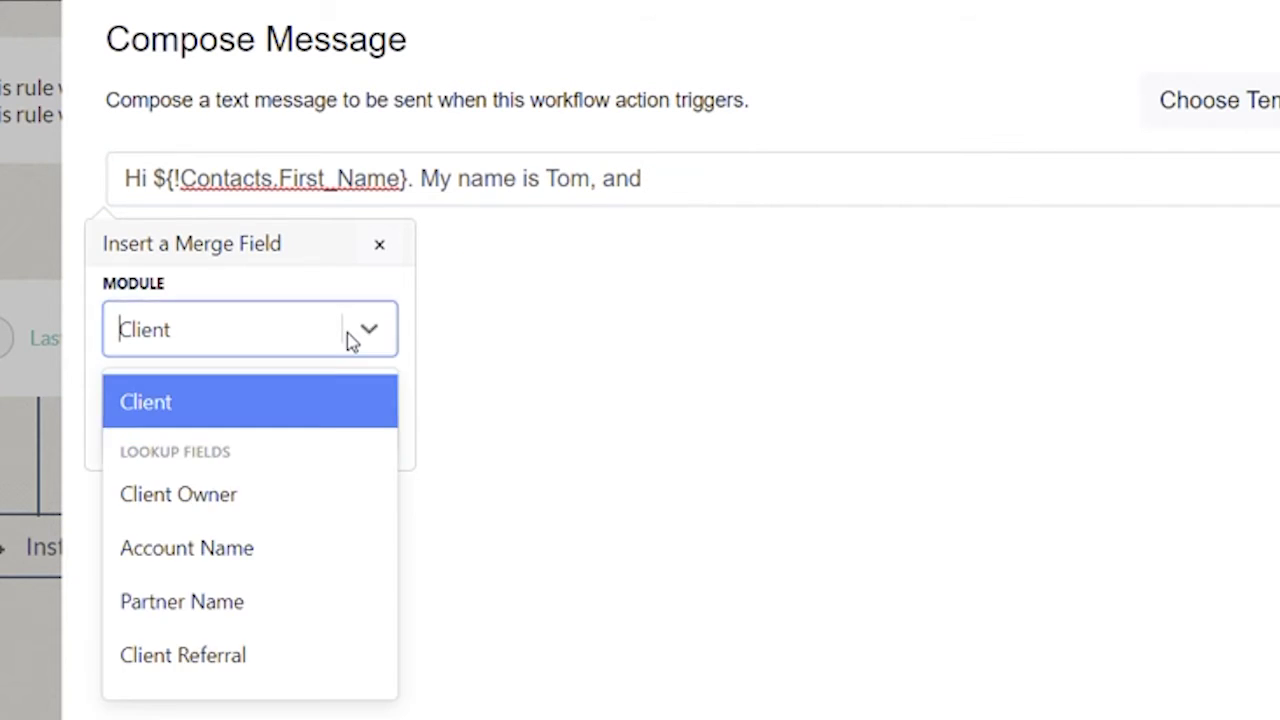
click(237, 680)
click(230, 440)
click(230, 503)
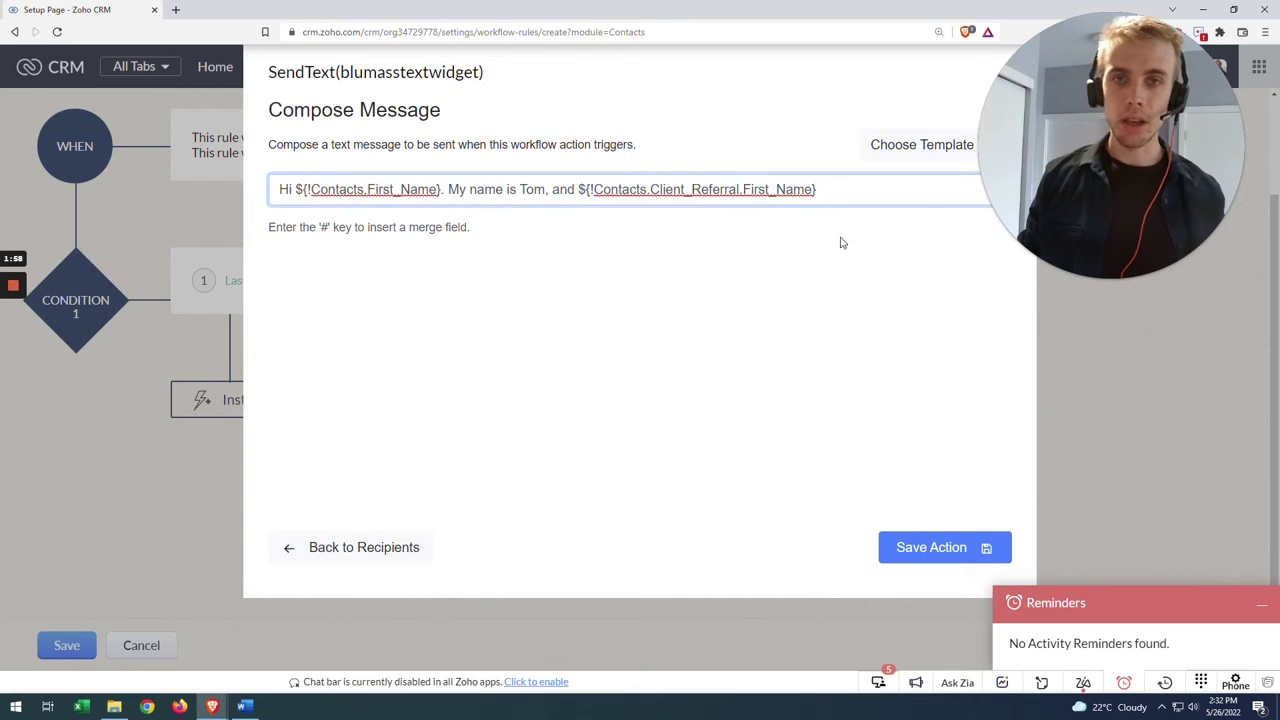
Add the referrer's Client Referral Last Name merge field and end with a question.
text(#)
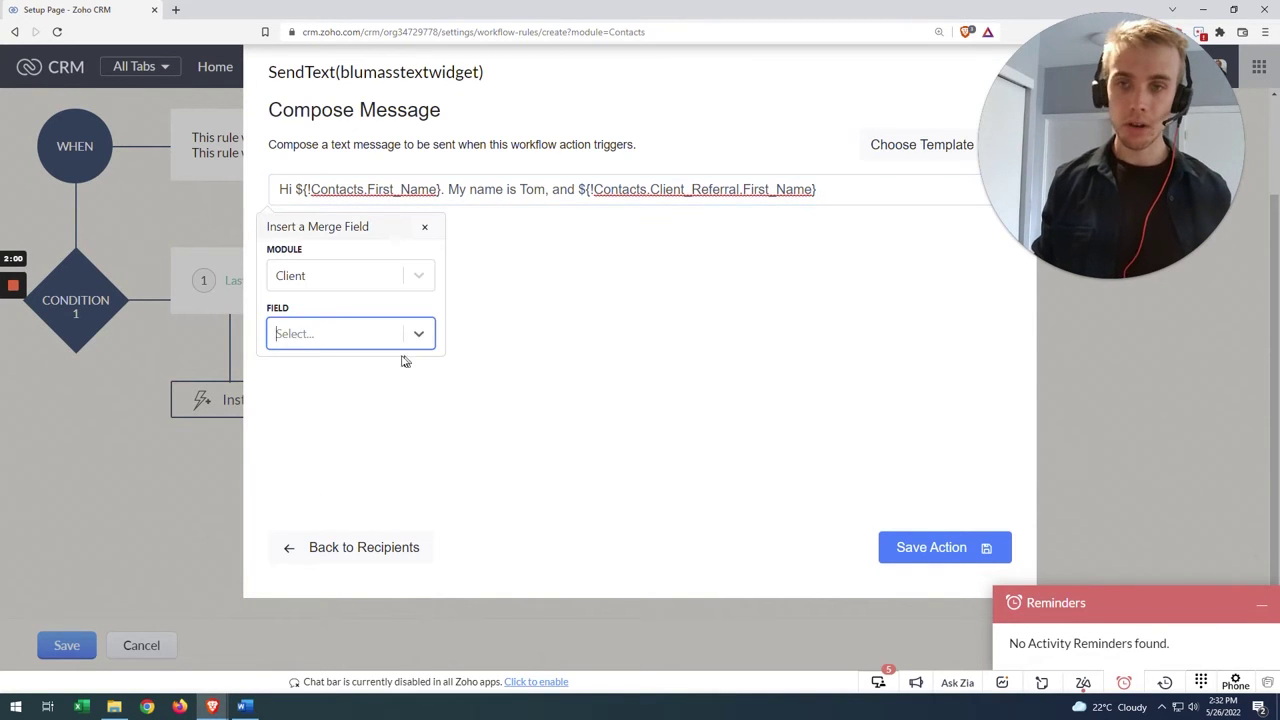
click(310, 276)
click(318, 461)
click(349, 334)
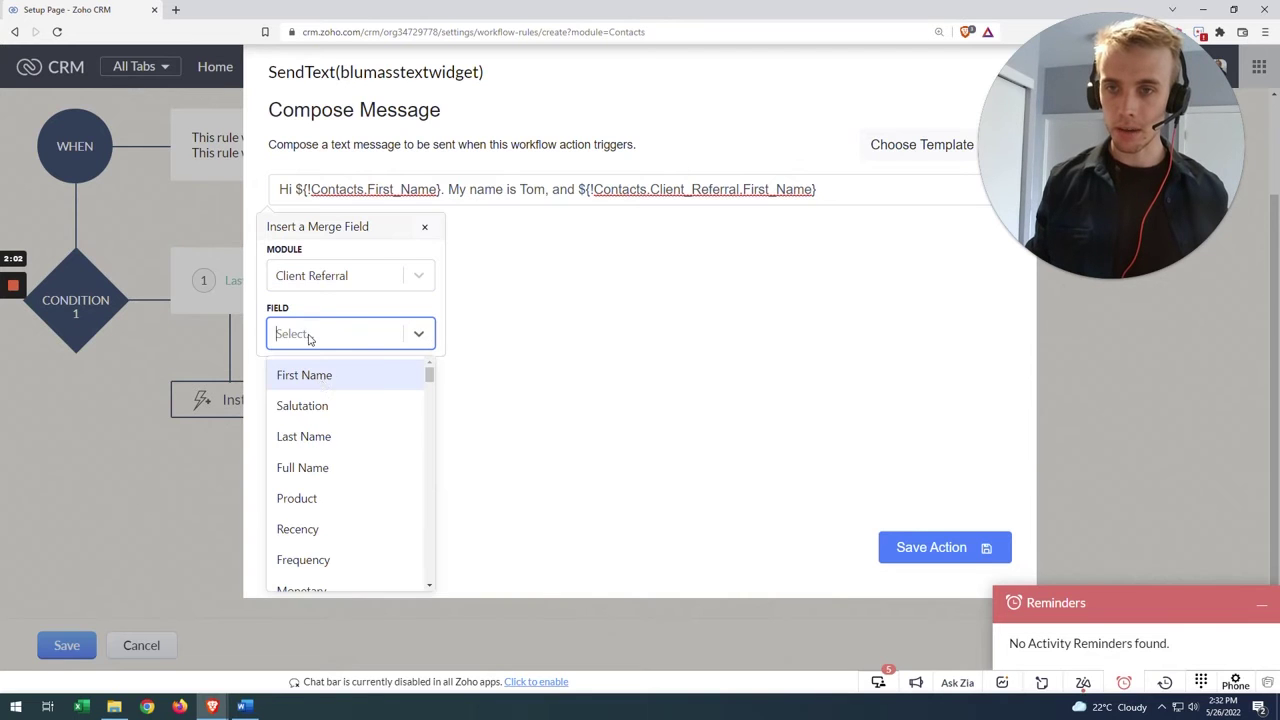
click(320, 440)
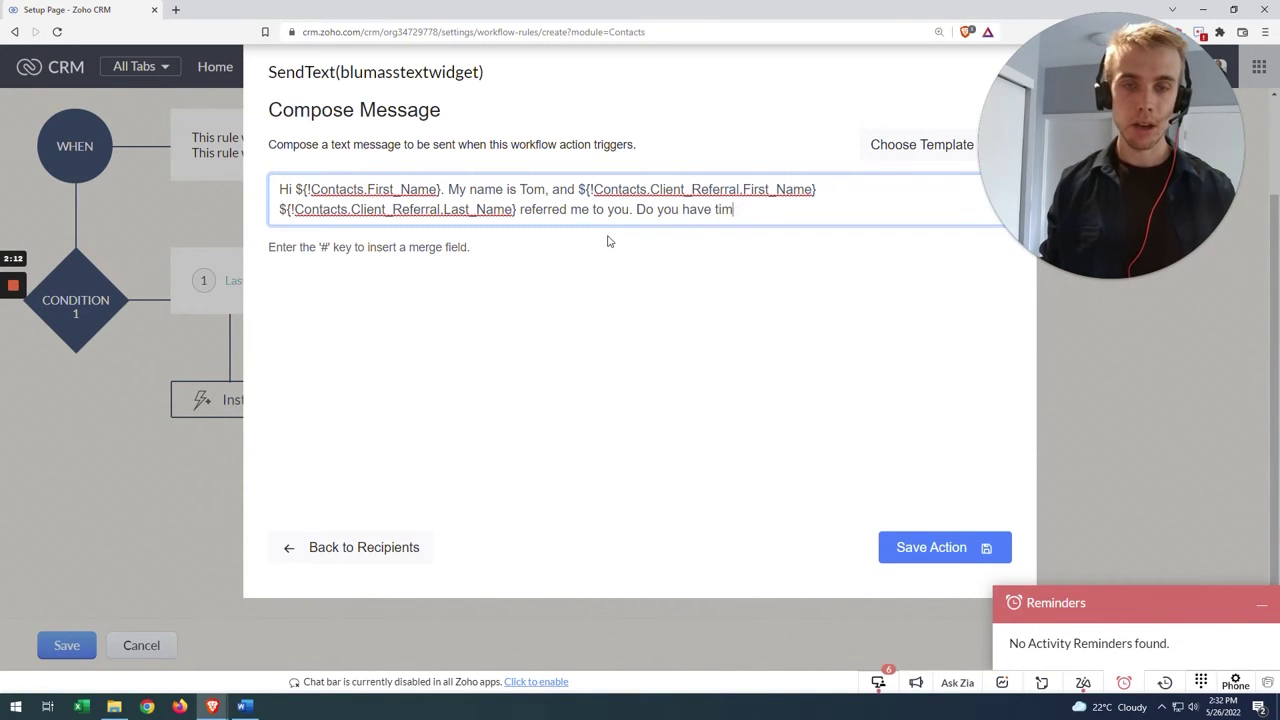
text(?)
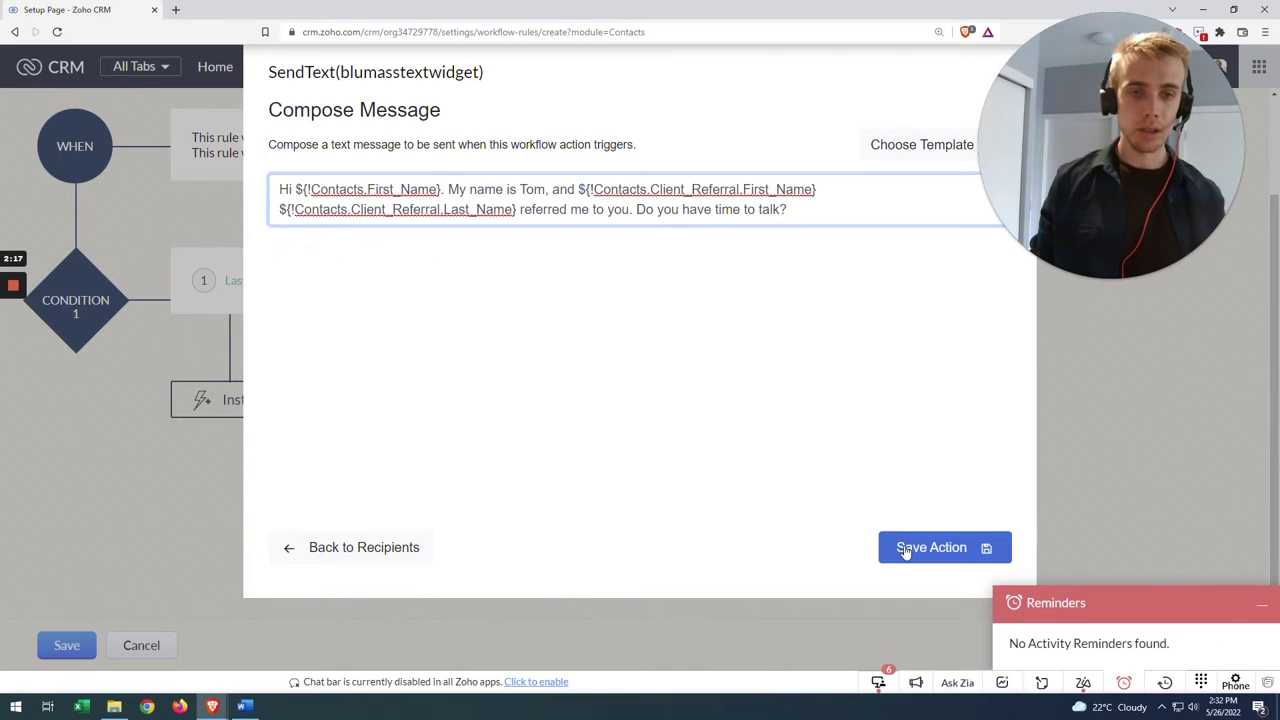
Name the action 'Text to client about referral', associate it, and save the workflow rule.
click(905, 548)
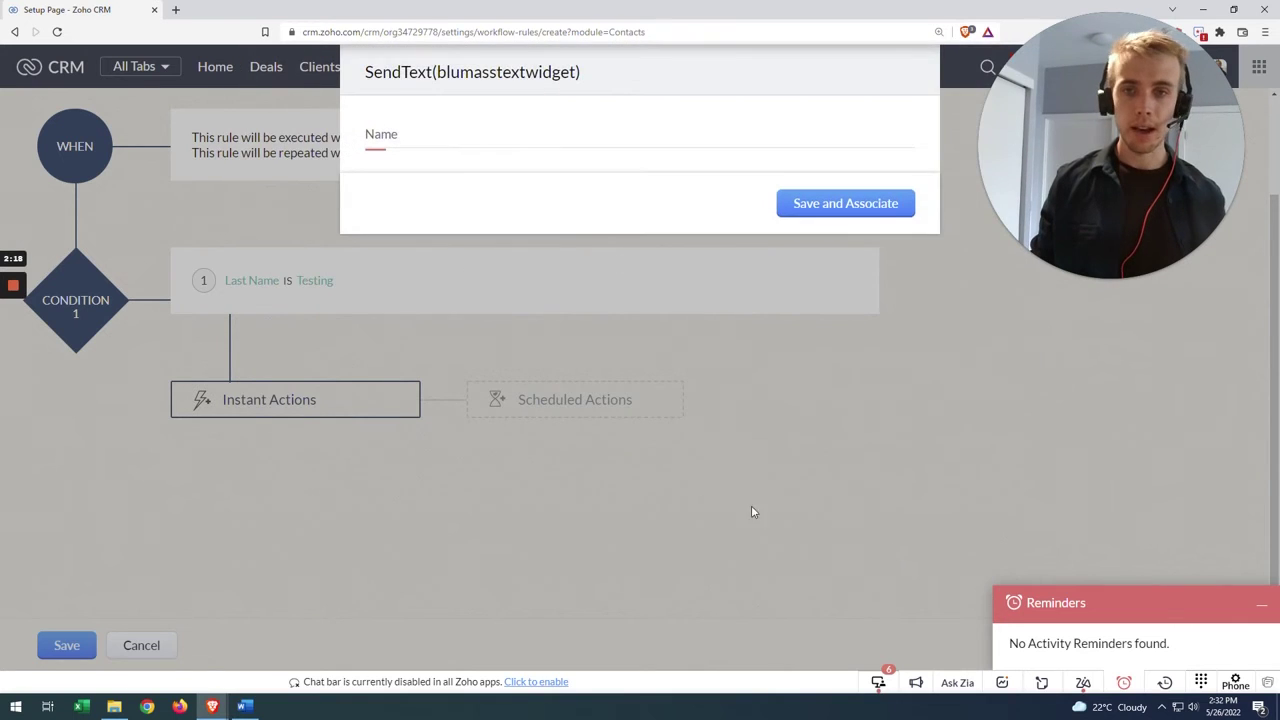
click(592, 134)
text(Text to client about referral)
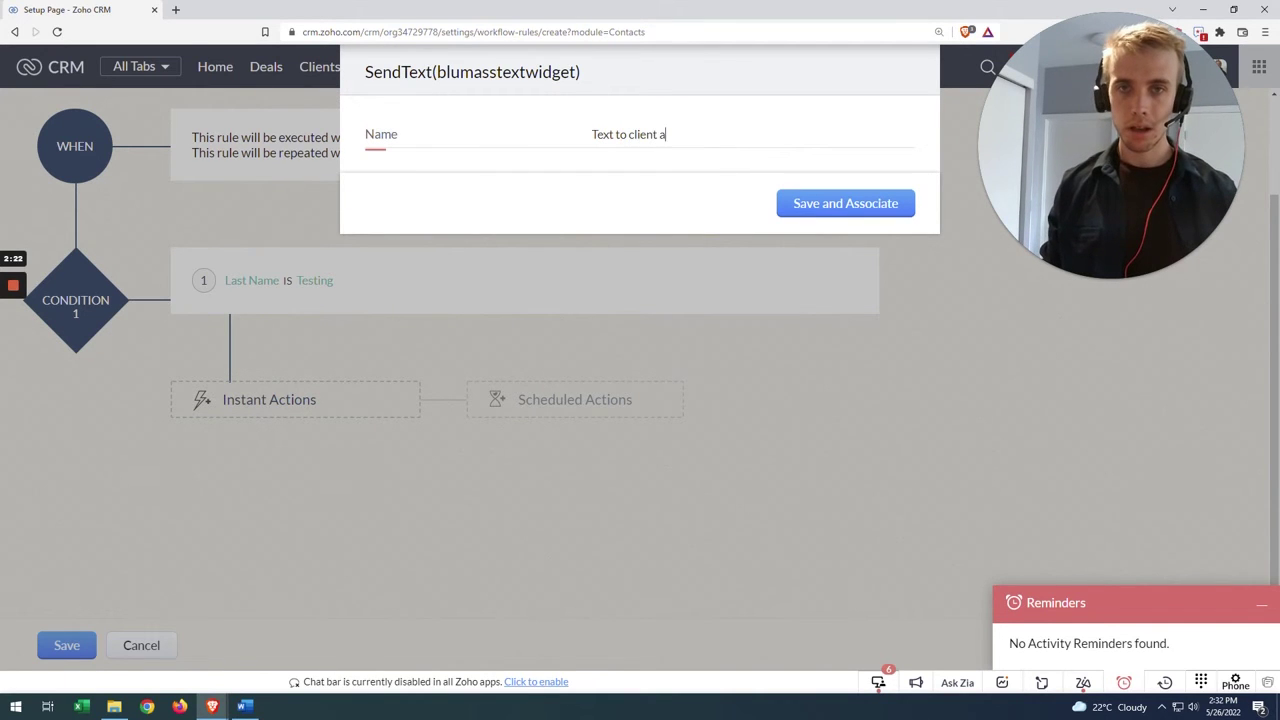
click(868, 203)
click(67, 645)
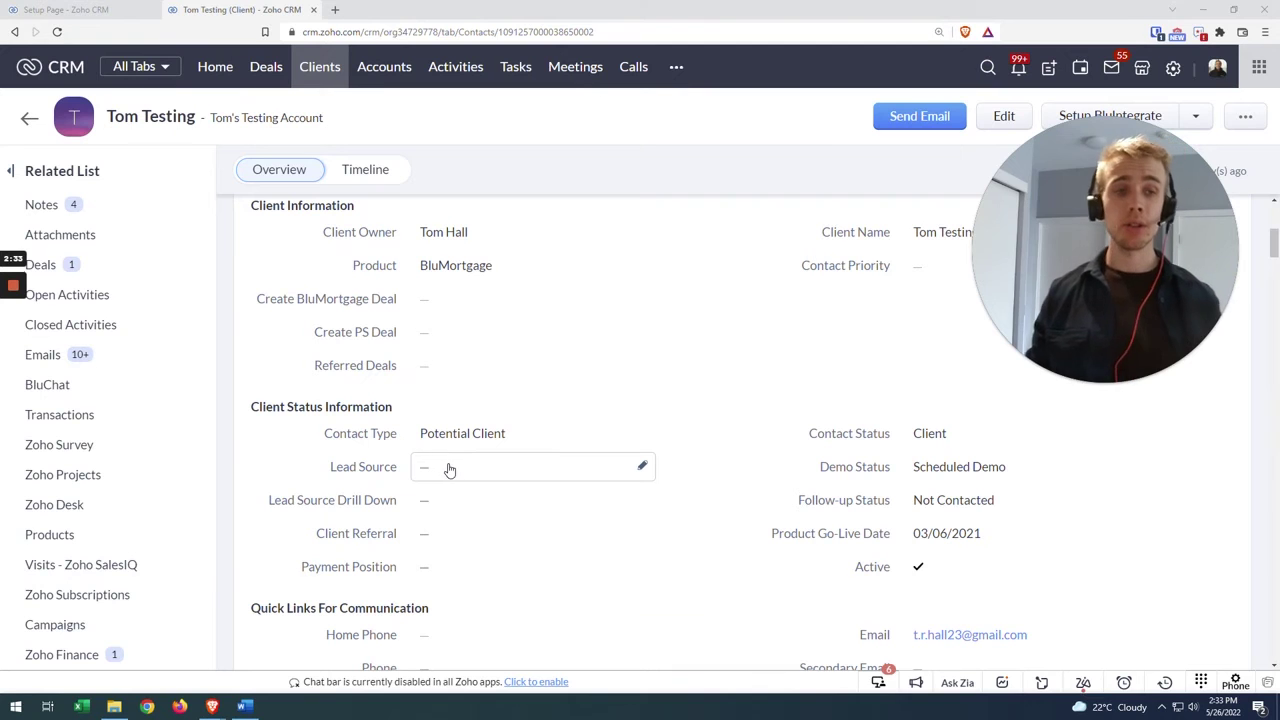
Change the test client's Lead Source to Client Referral.
click(450, 474)
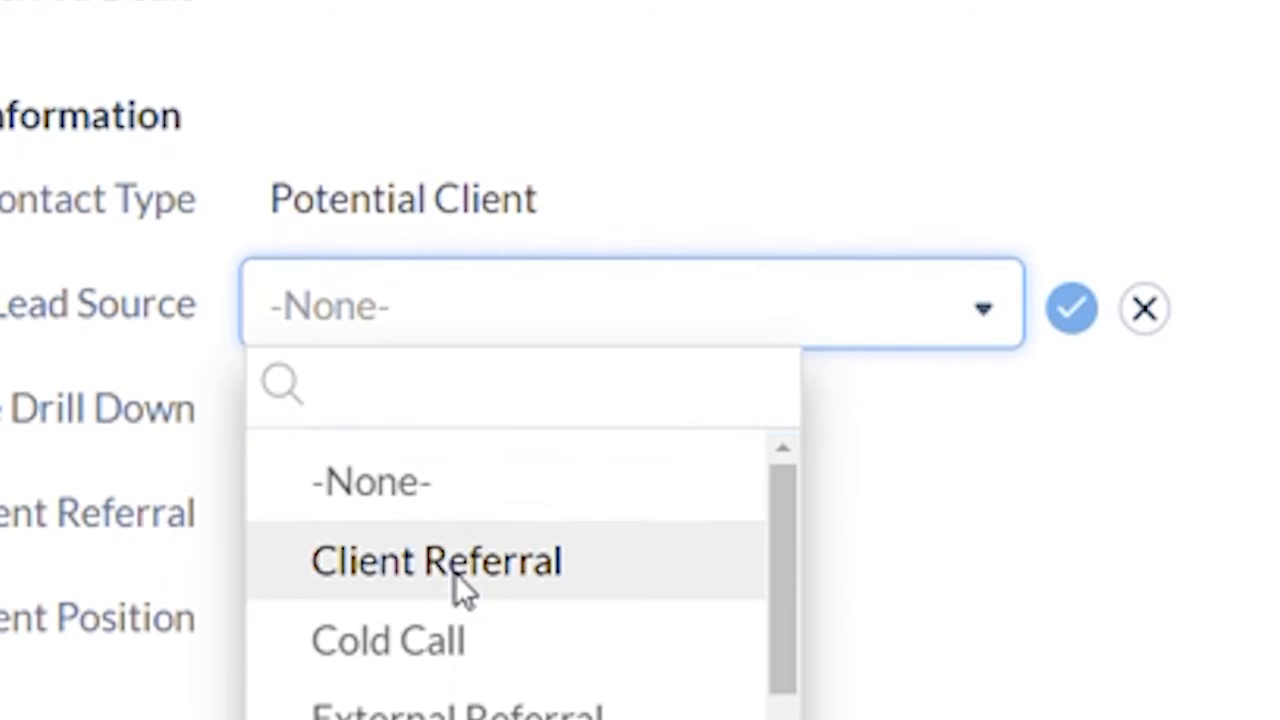
click(483, 549)
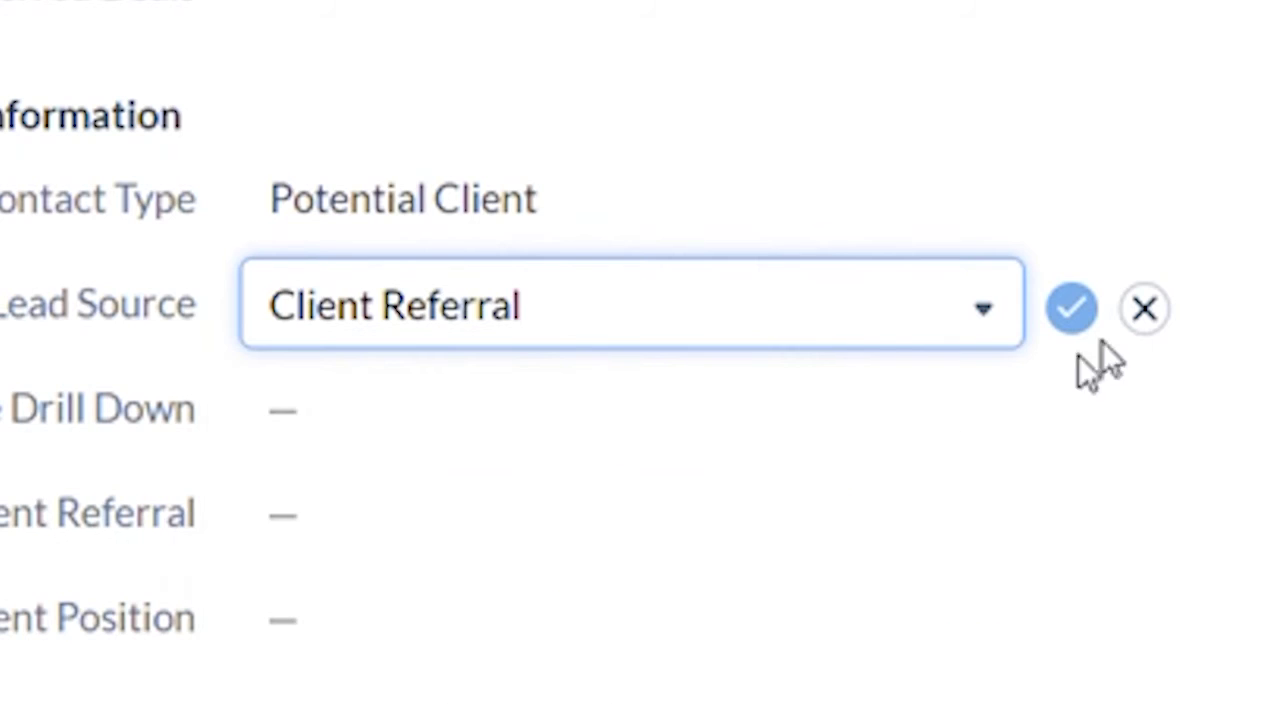
click(1082, 318)
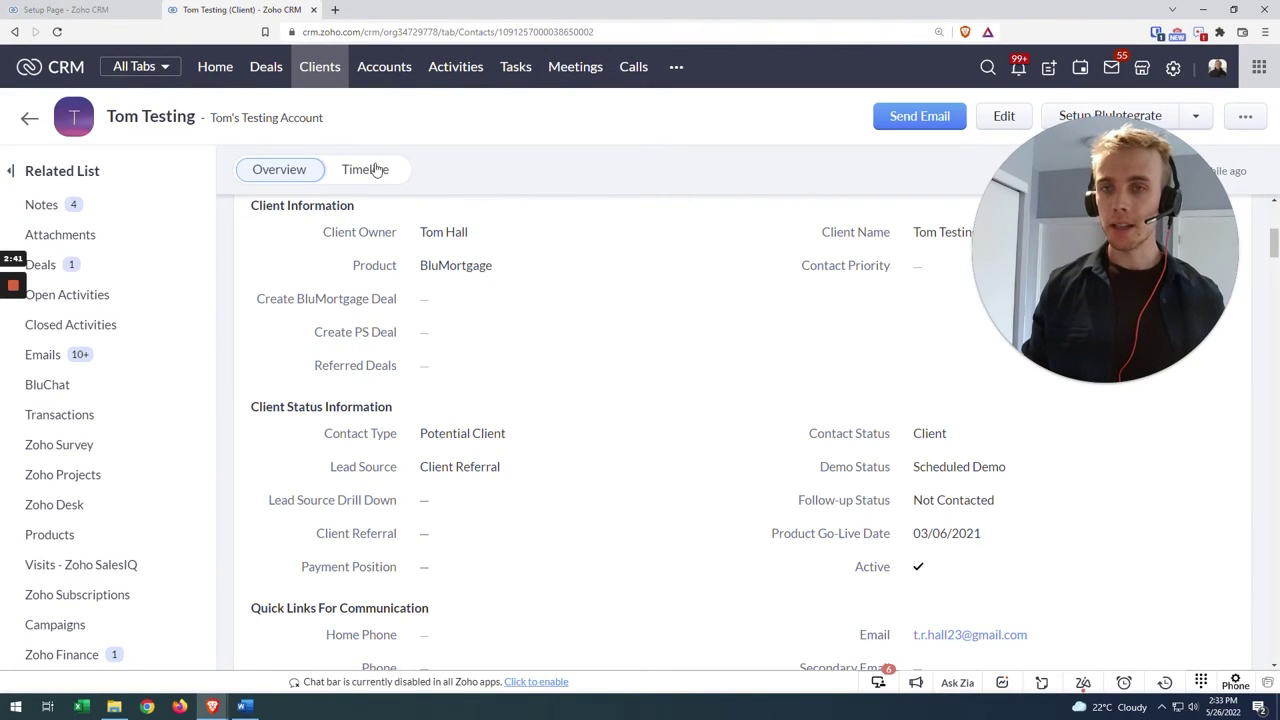
Check the Timeline history for the Lead Source update and triggered referral text action.
click(384, 184)
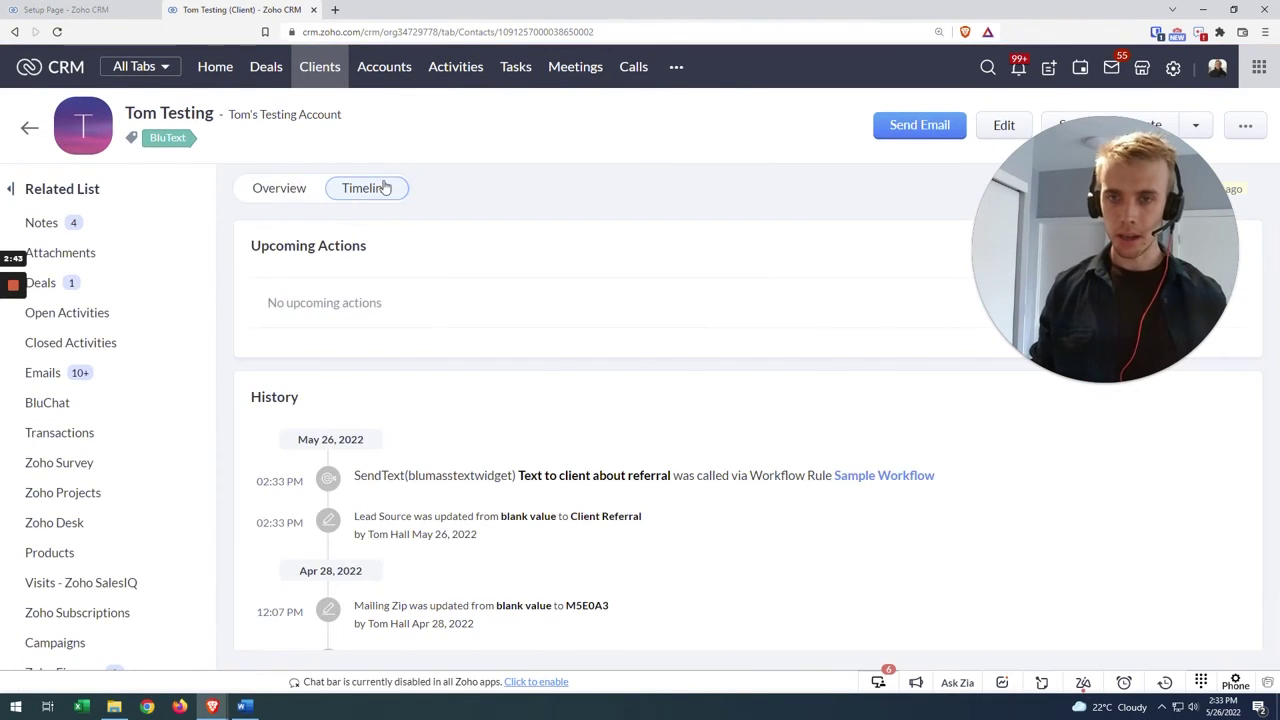
drag(374, 374, 640, 340)
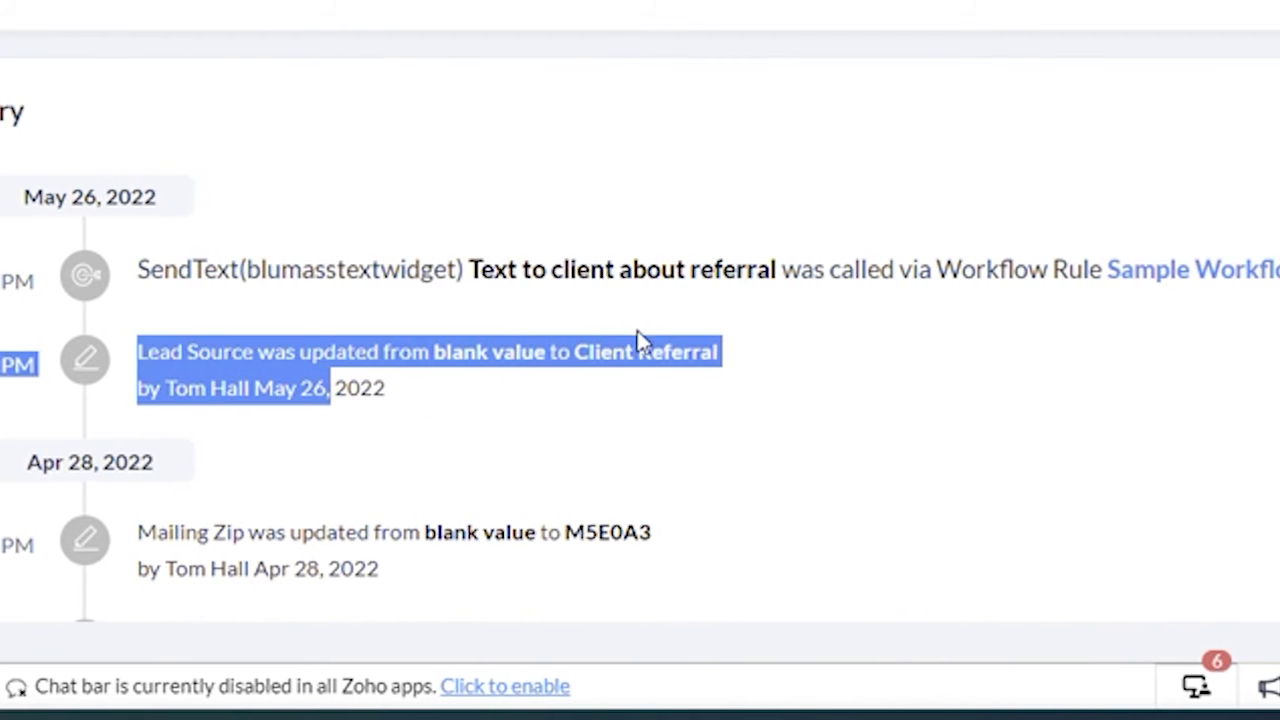
click(640, 340)
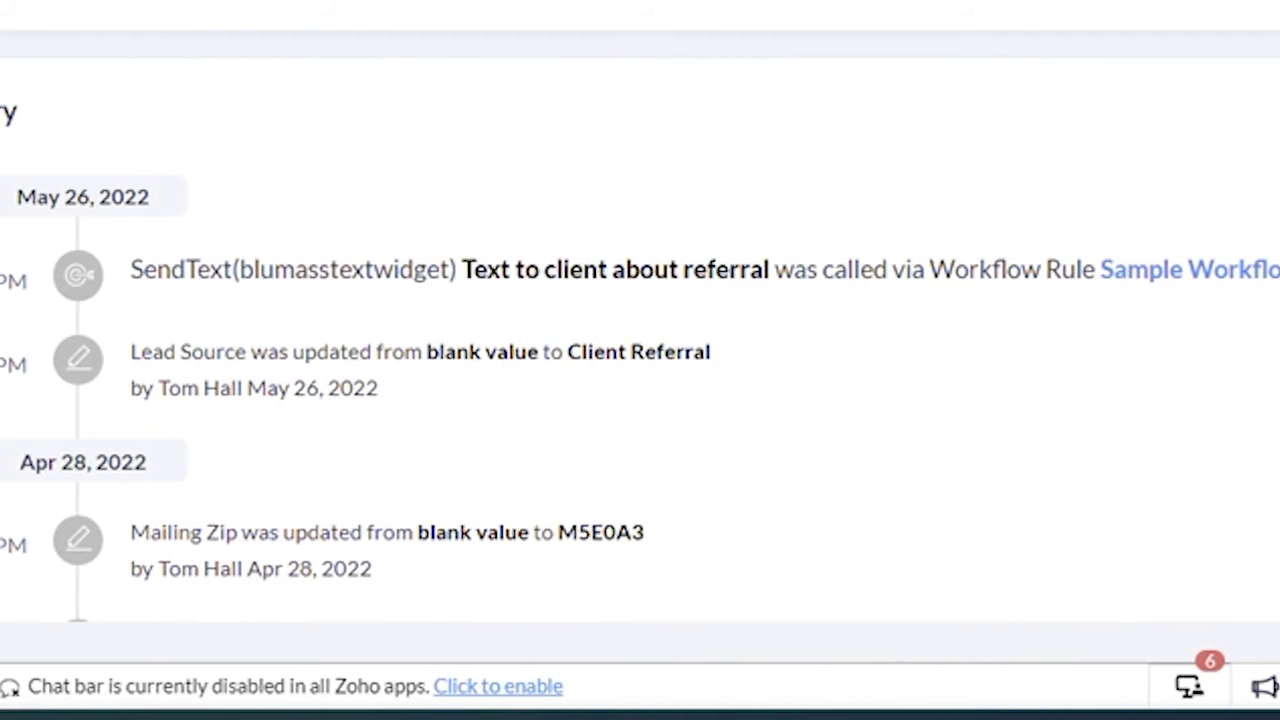
drag(529, 270, 714, 303)
click(705, 310)
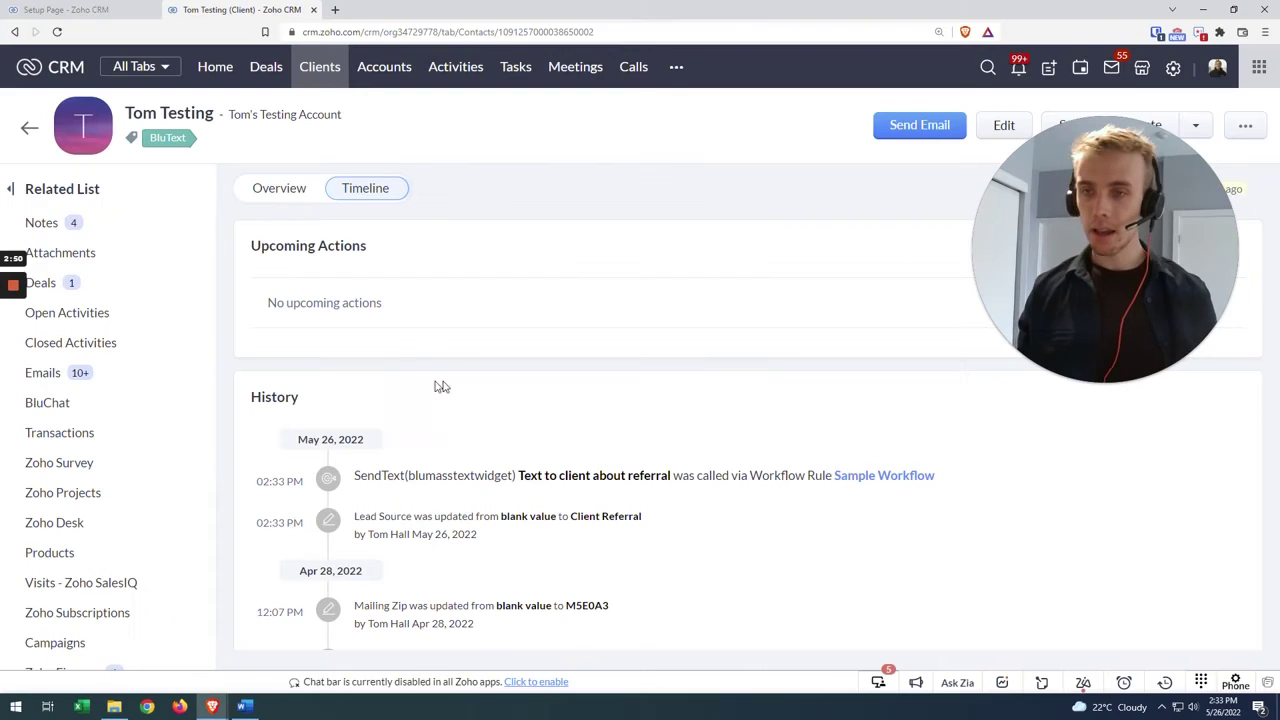
click(283, 199)
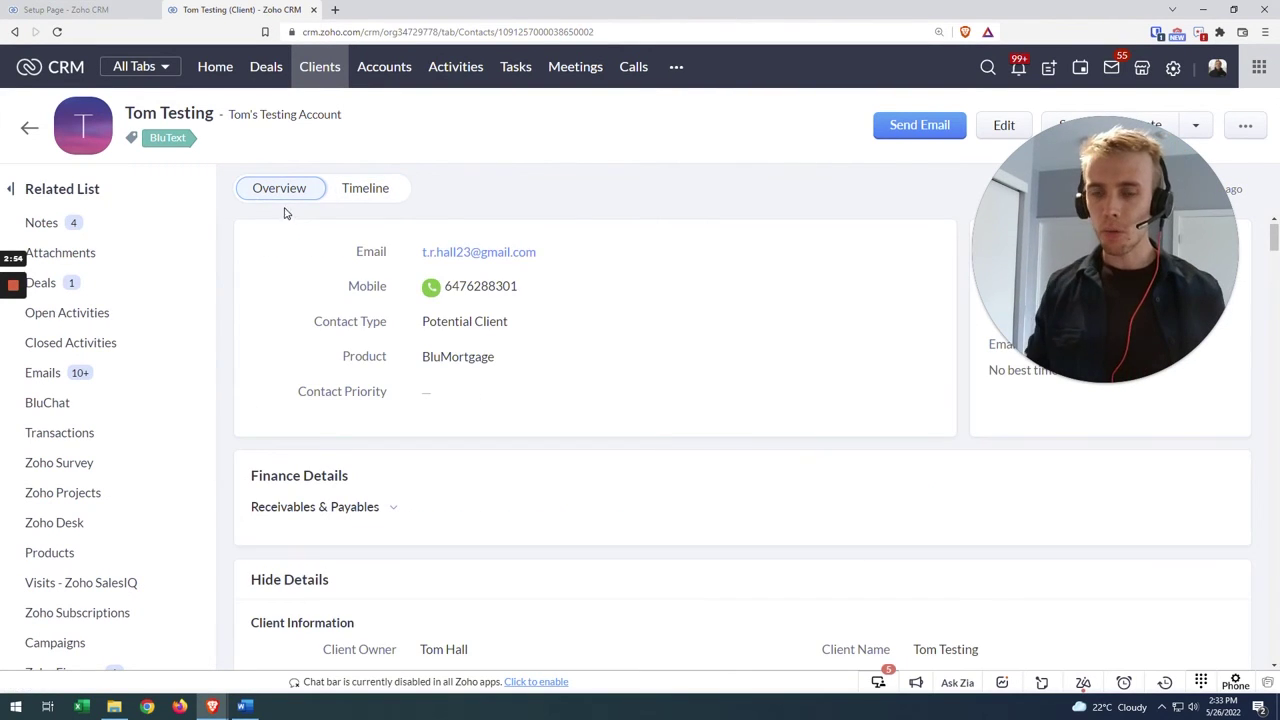
scroll(374, 243, down, 3)
Scroll to the BluChat panel and confirm the referral text shows the referrer's full name.
scroll(374, 243, down, 2)
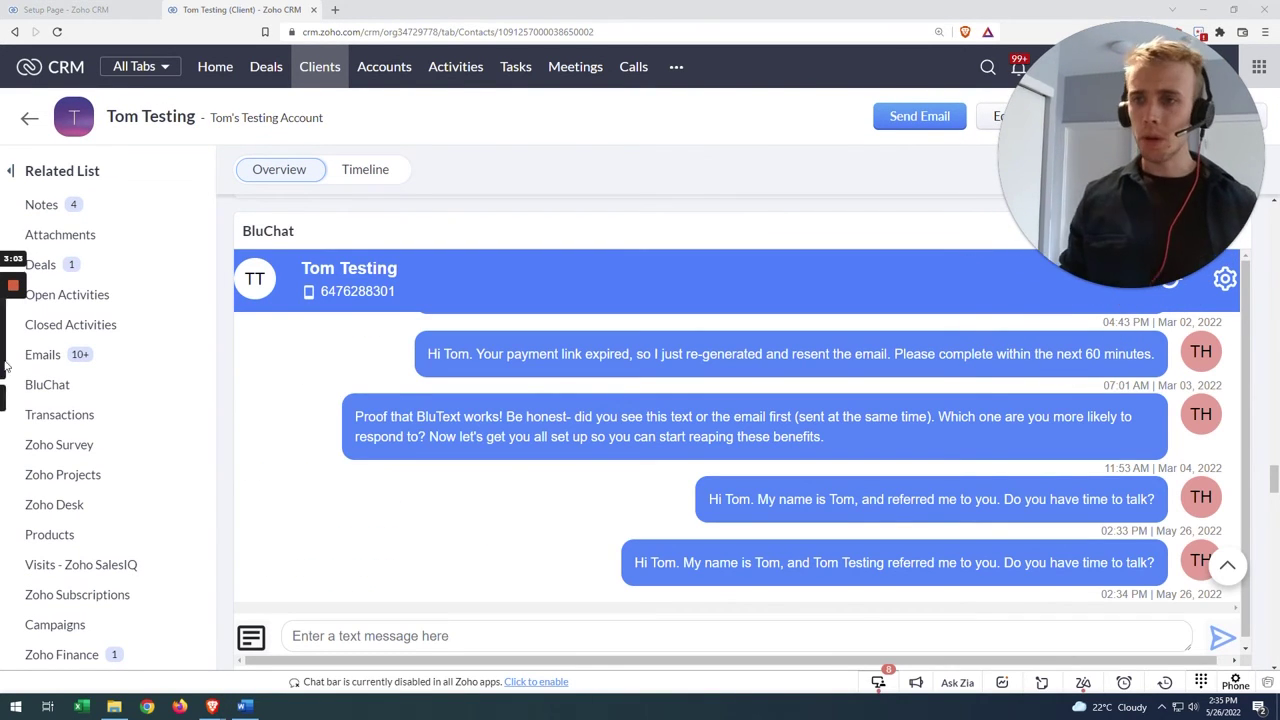
mouse_move(67, 312)
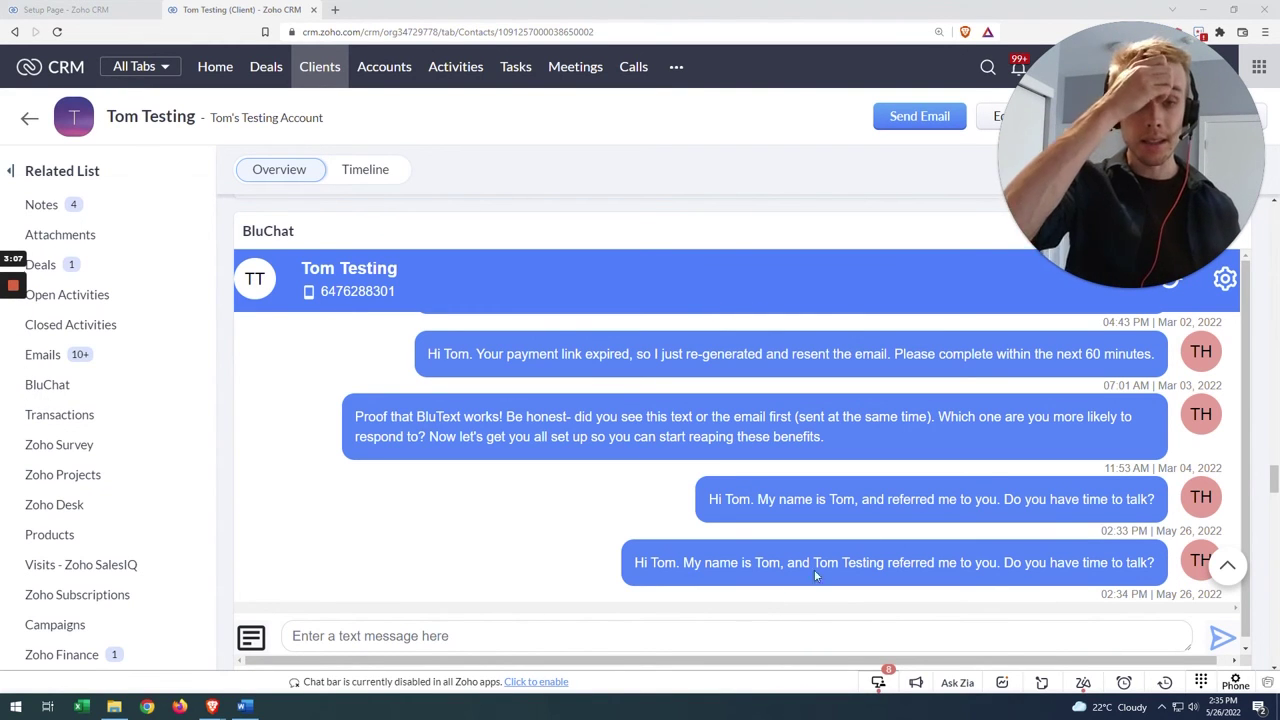
scroll(710, 570, down, 1)
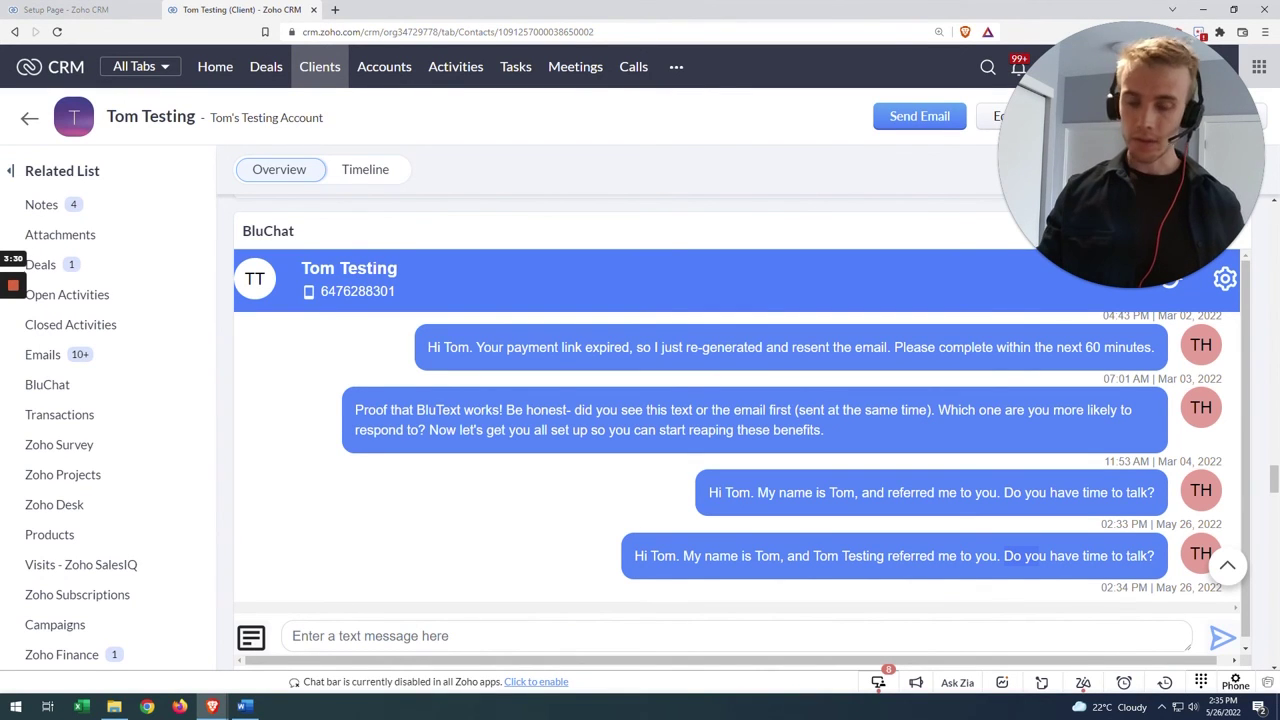
drag(1004, 556, 1043, 556)
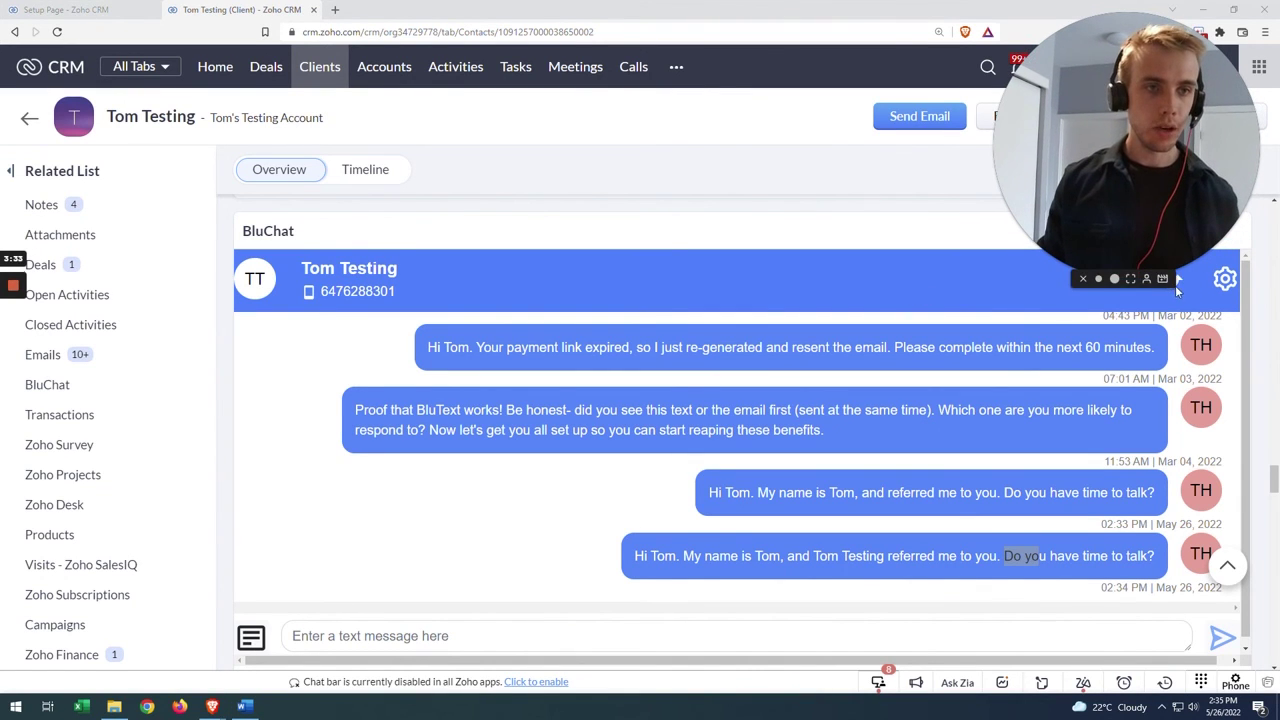